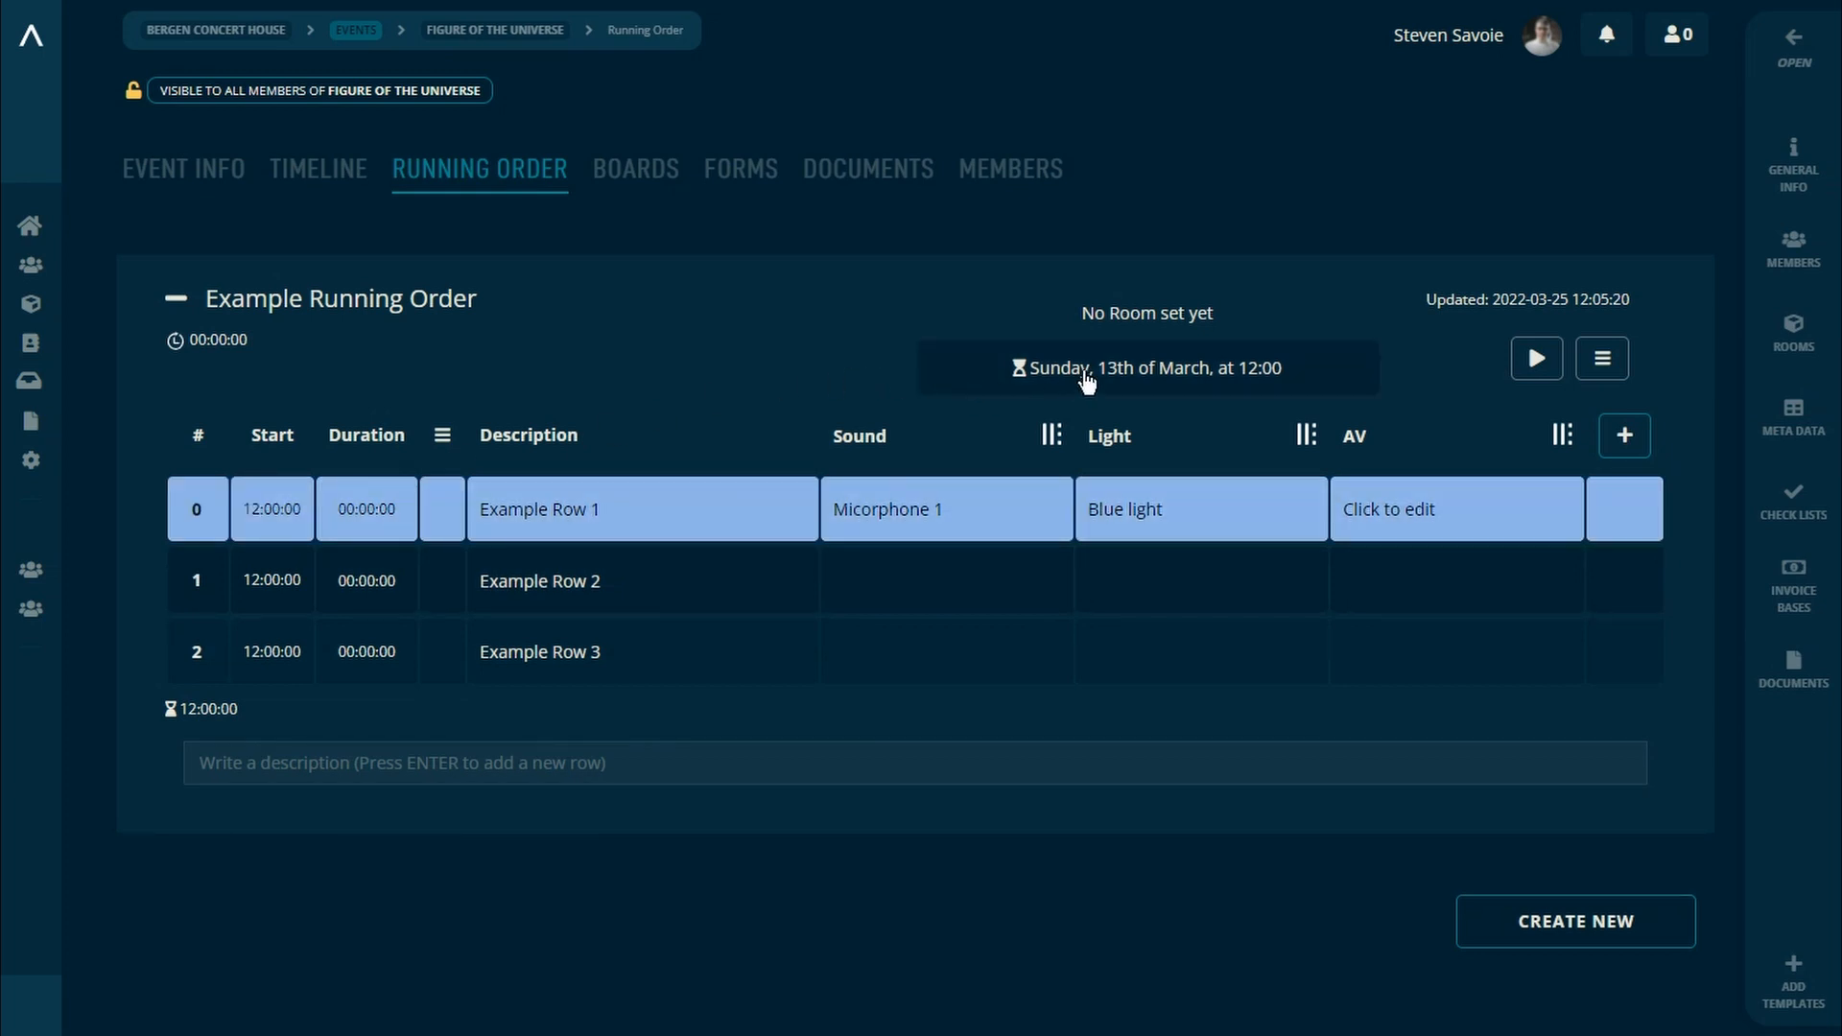
# Step: View the show's start date and time settings, and close them without saving
pyautogui.click(1198, 377)
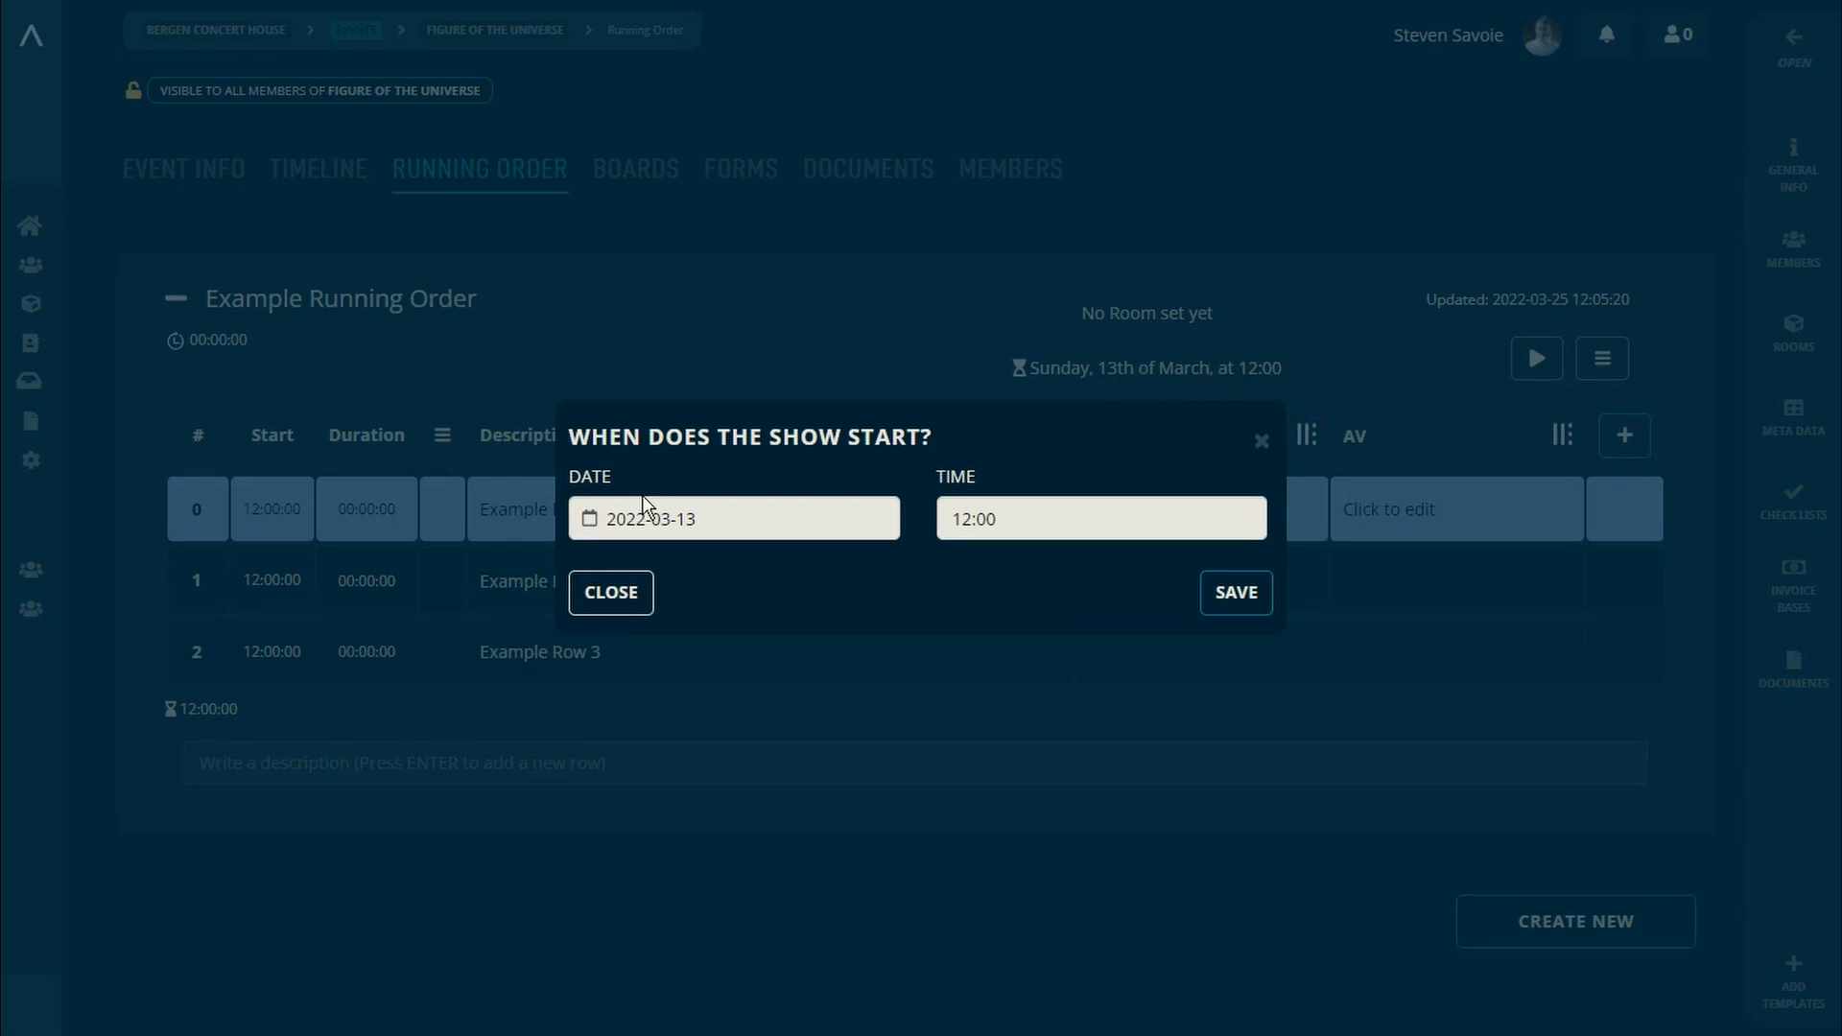
pyautogui.click(608, 590)
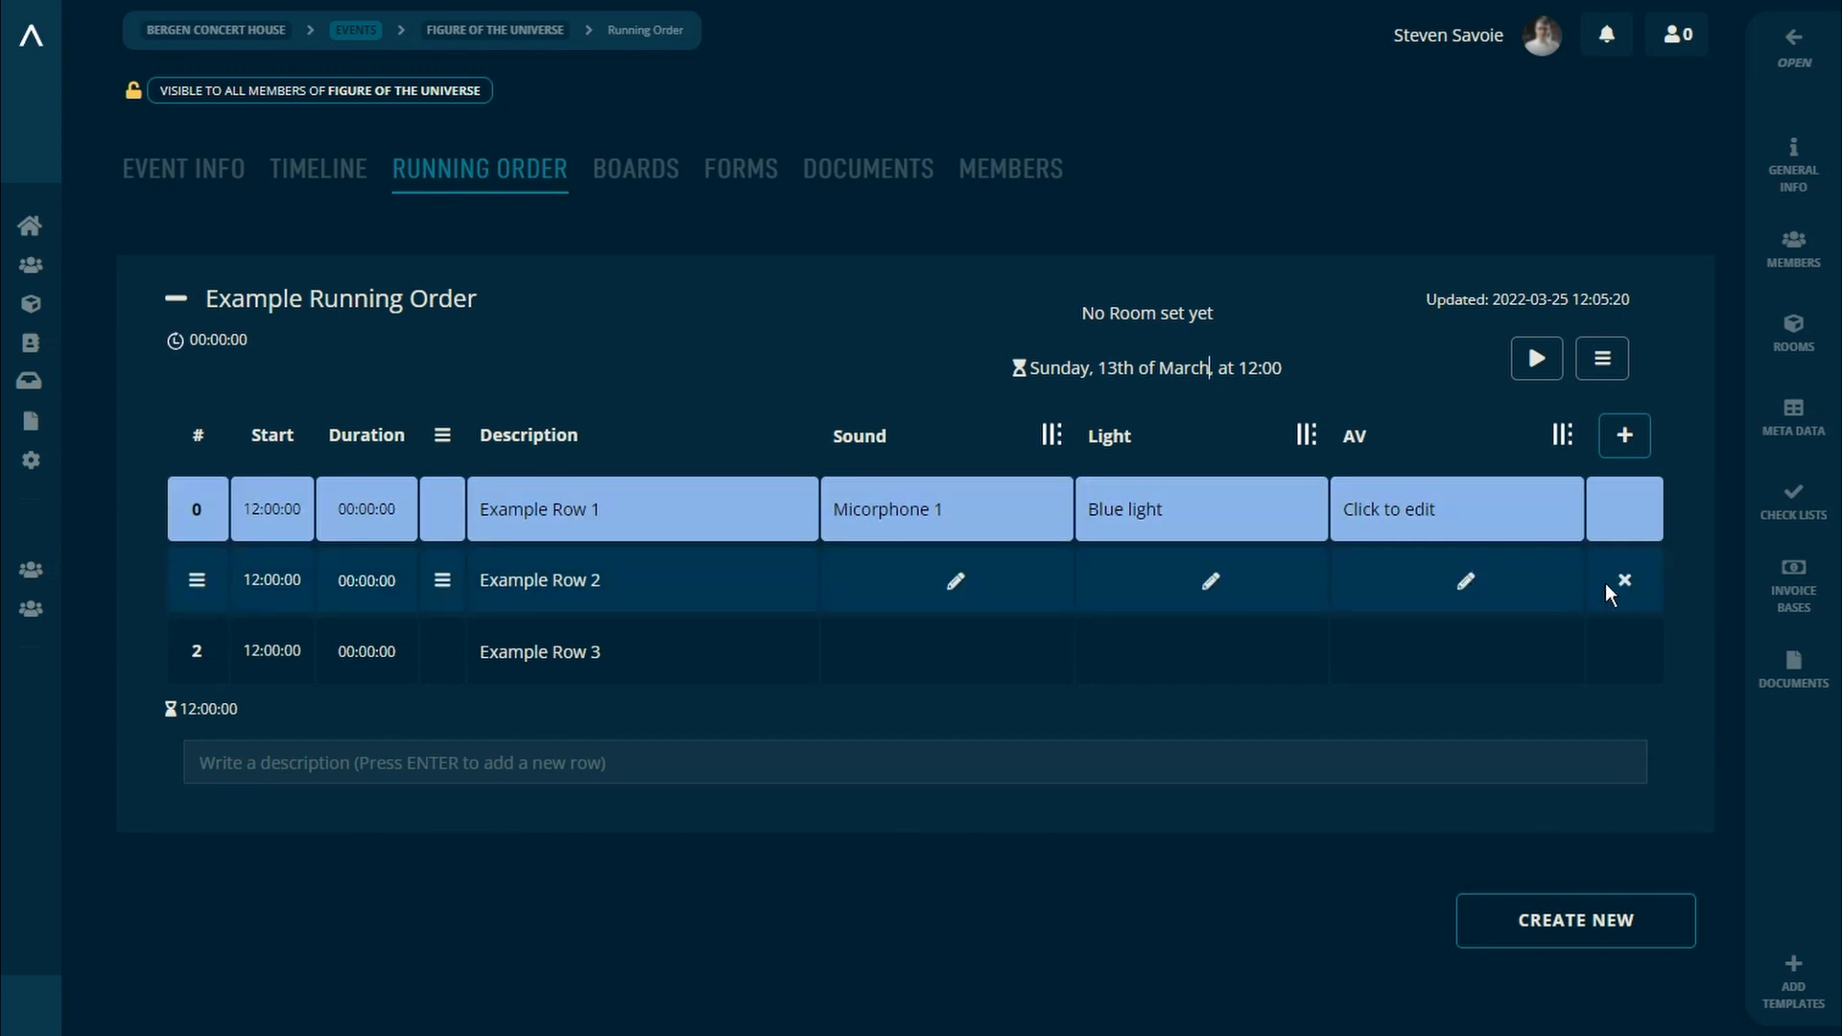
# Step: Delete the rows Example Row 2 and Example Row 1 from the running order
pyautogui.click(1623, 581)
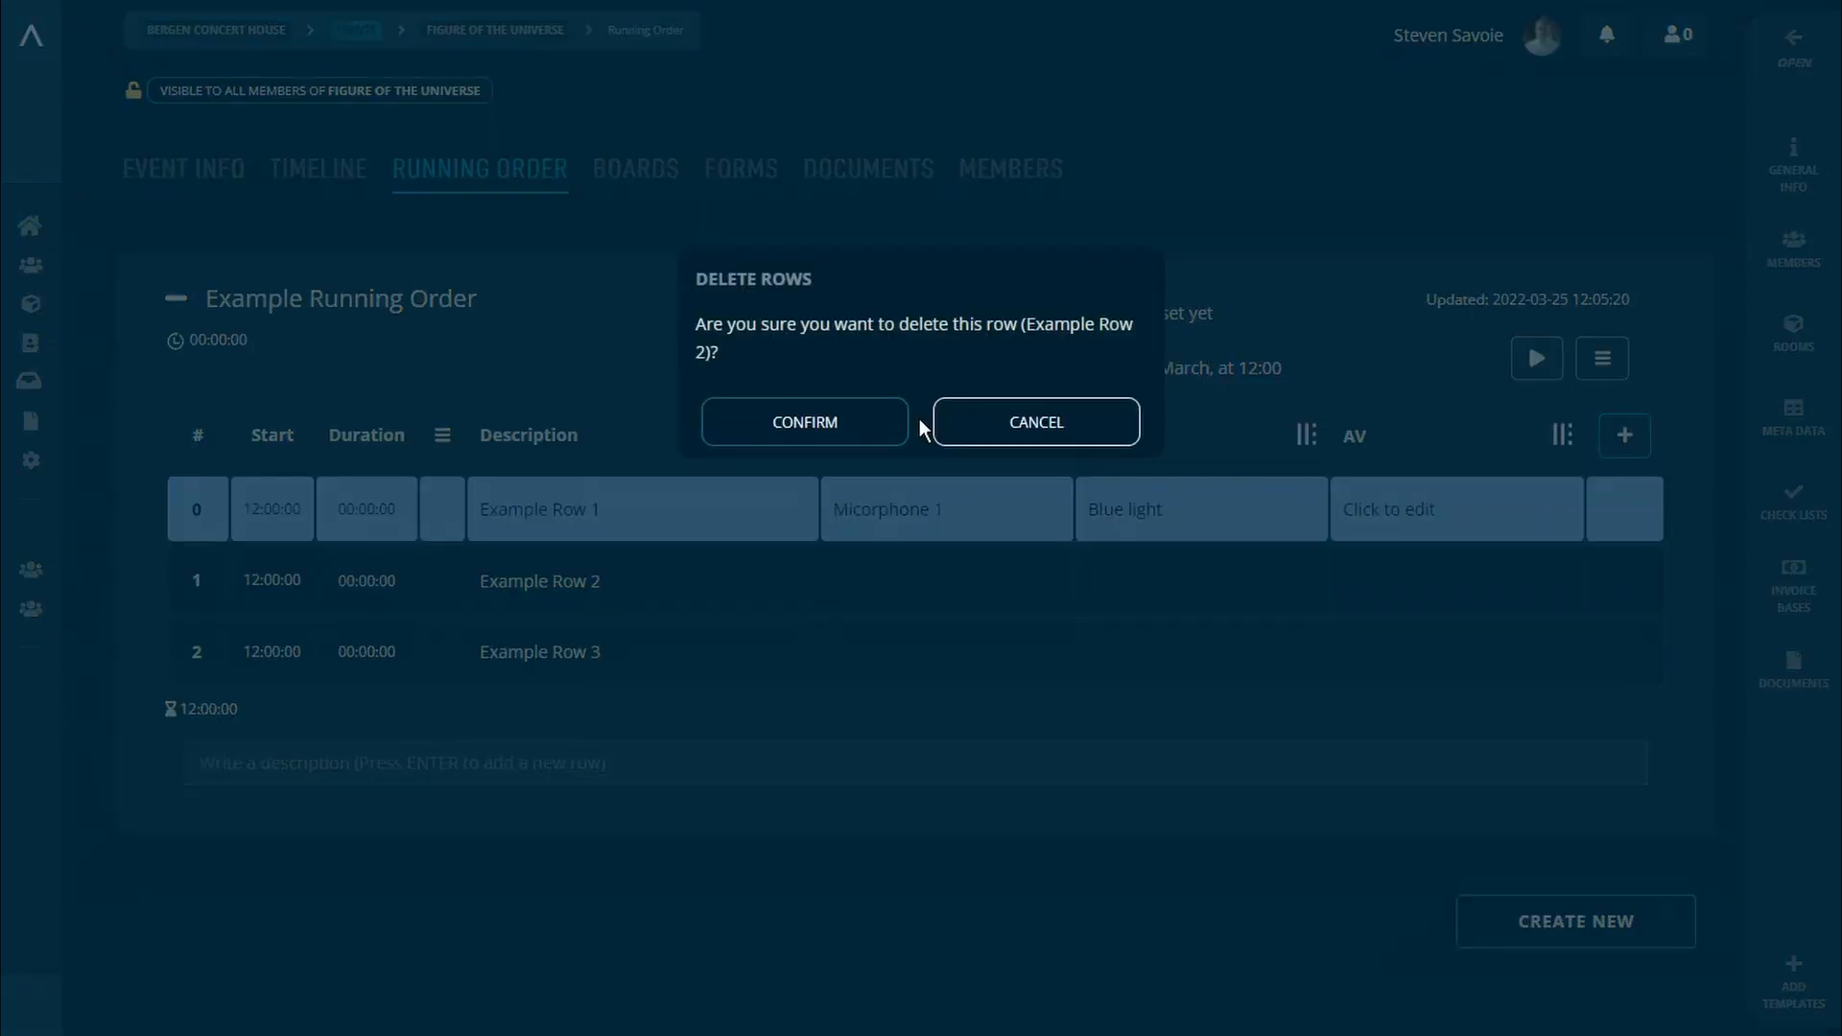
pyautogui.click(870, 442)
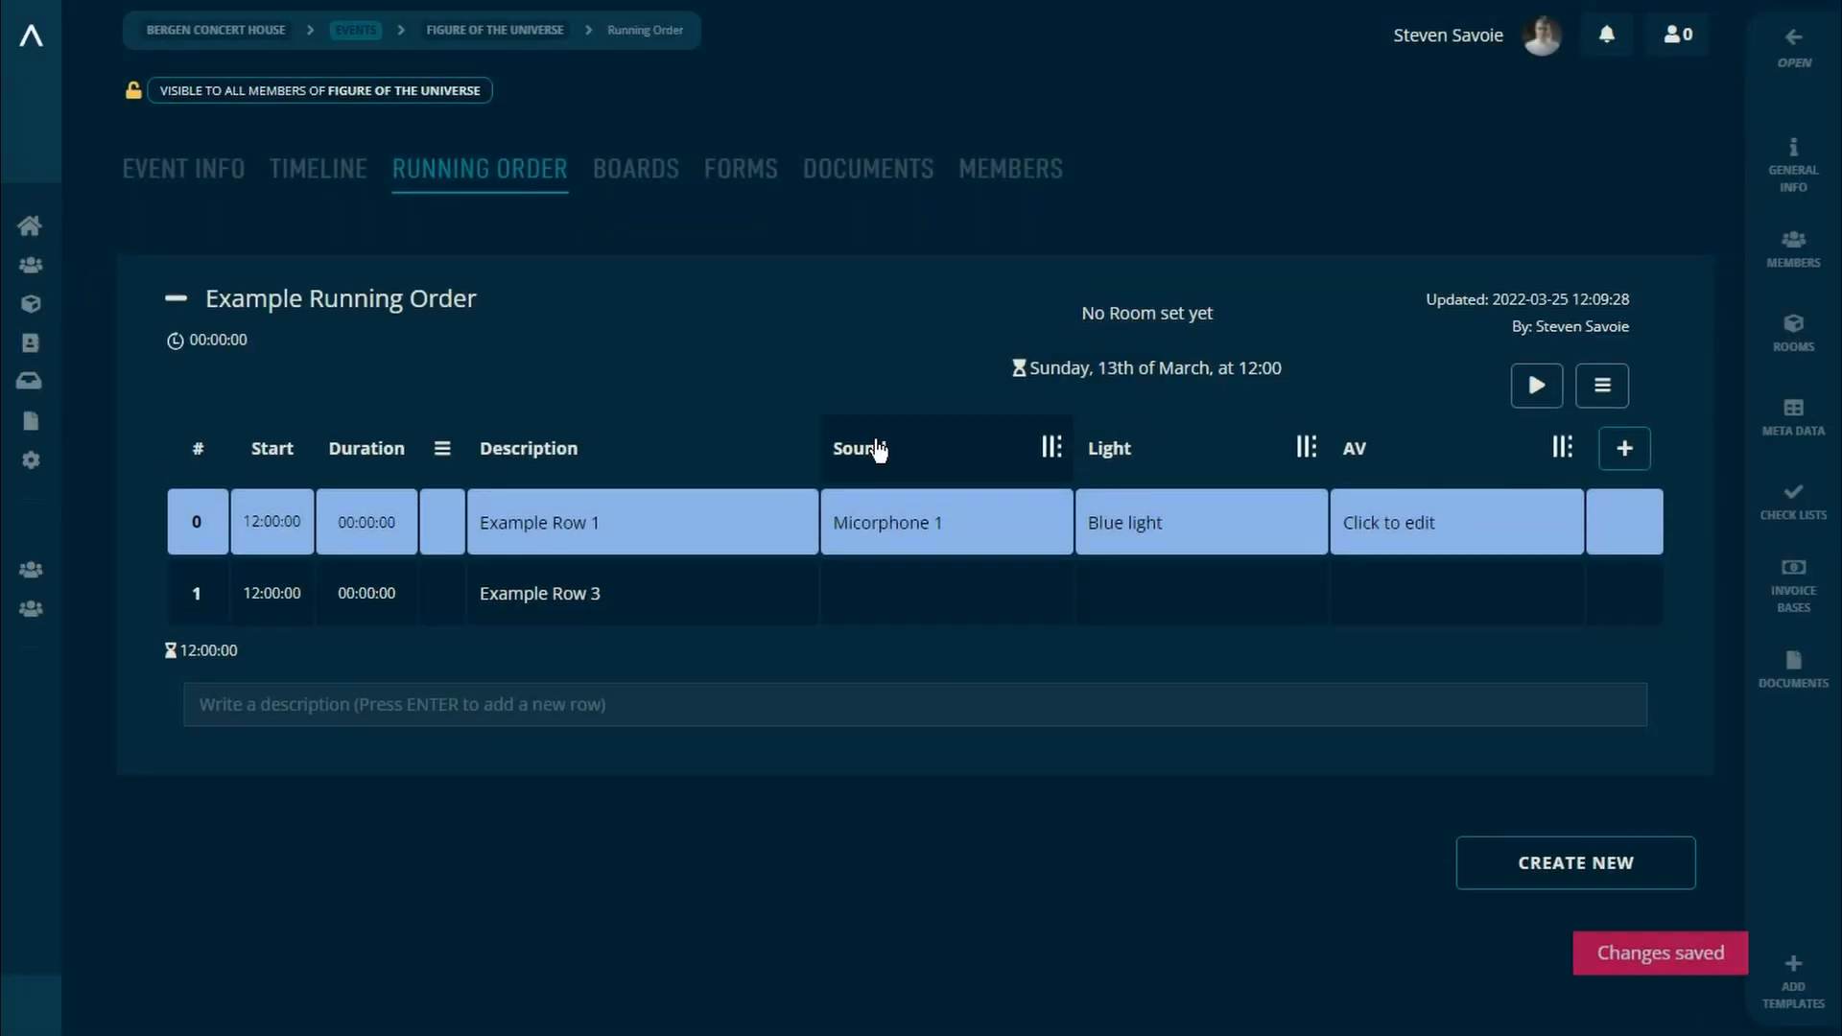
pyautogui.click(1621, 522)
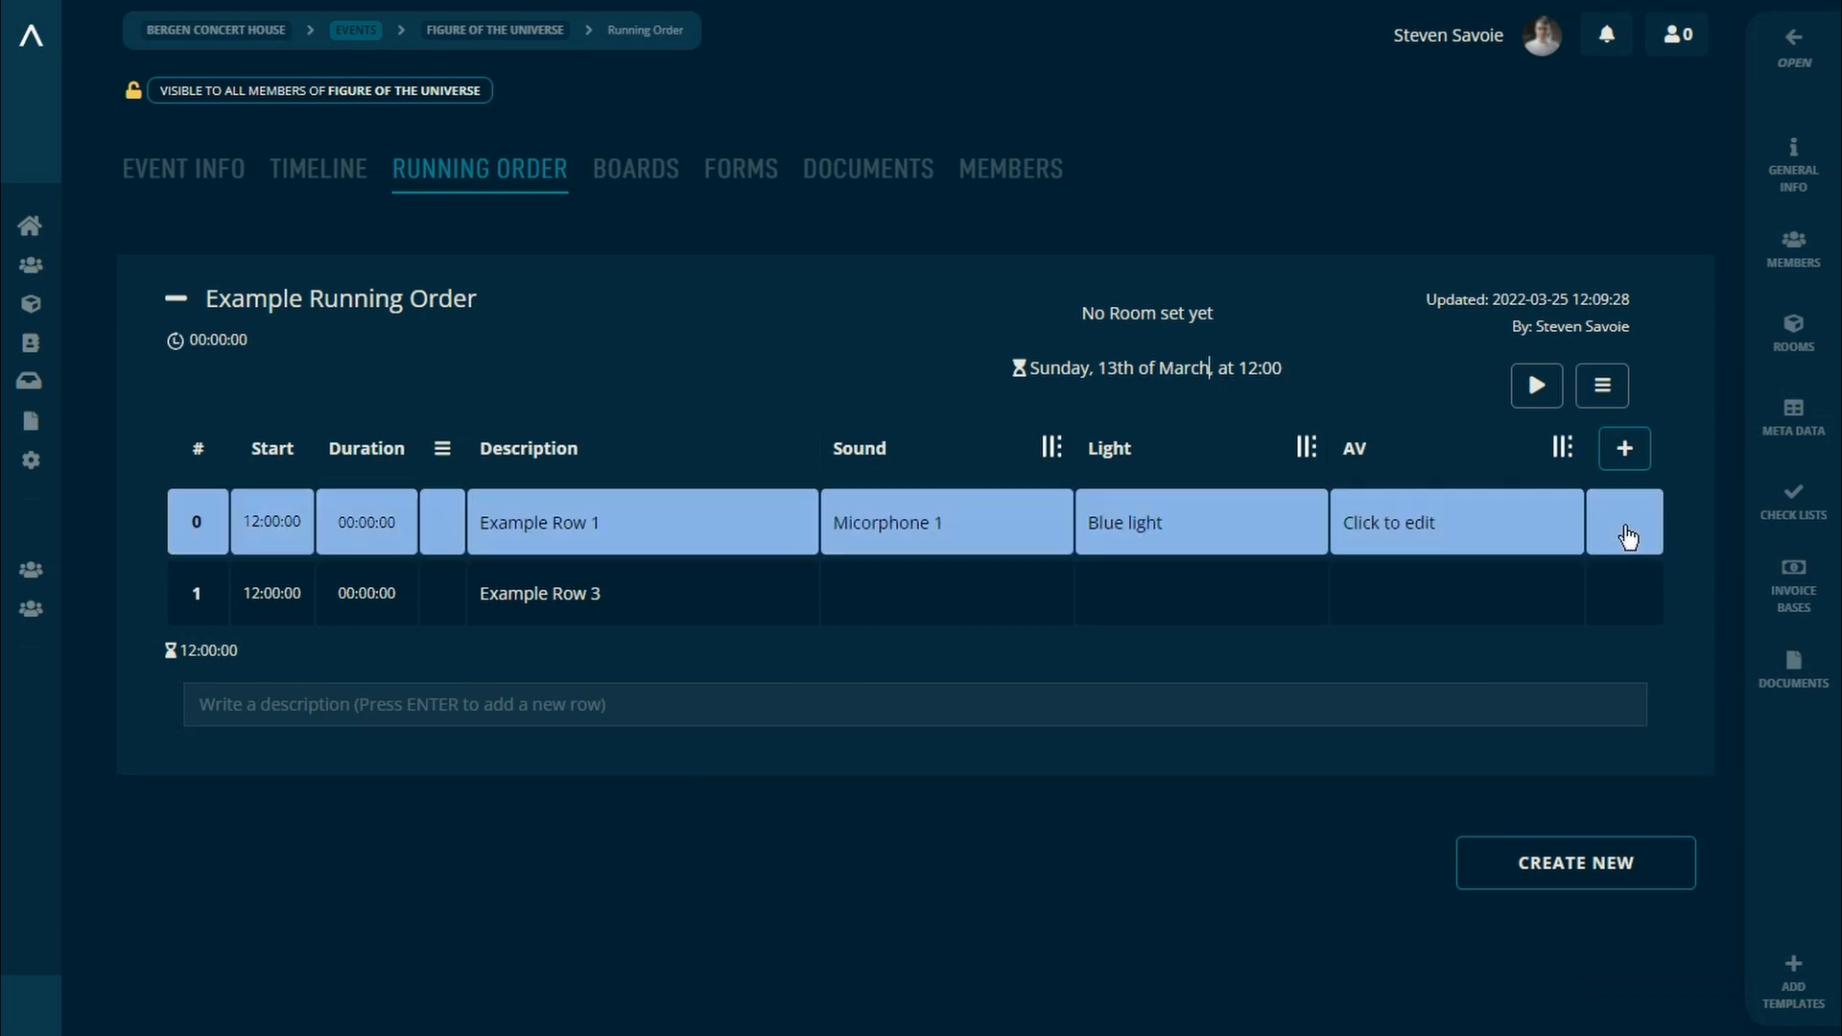
pyautogui.click(872, 431)
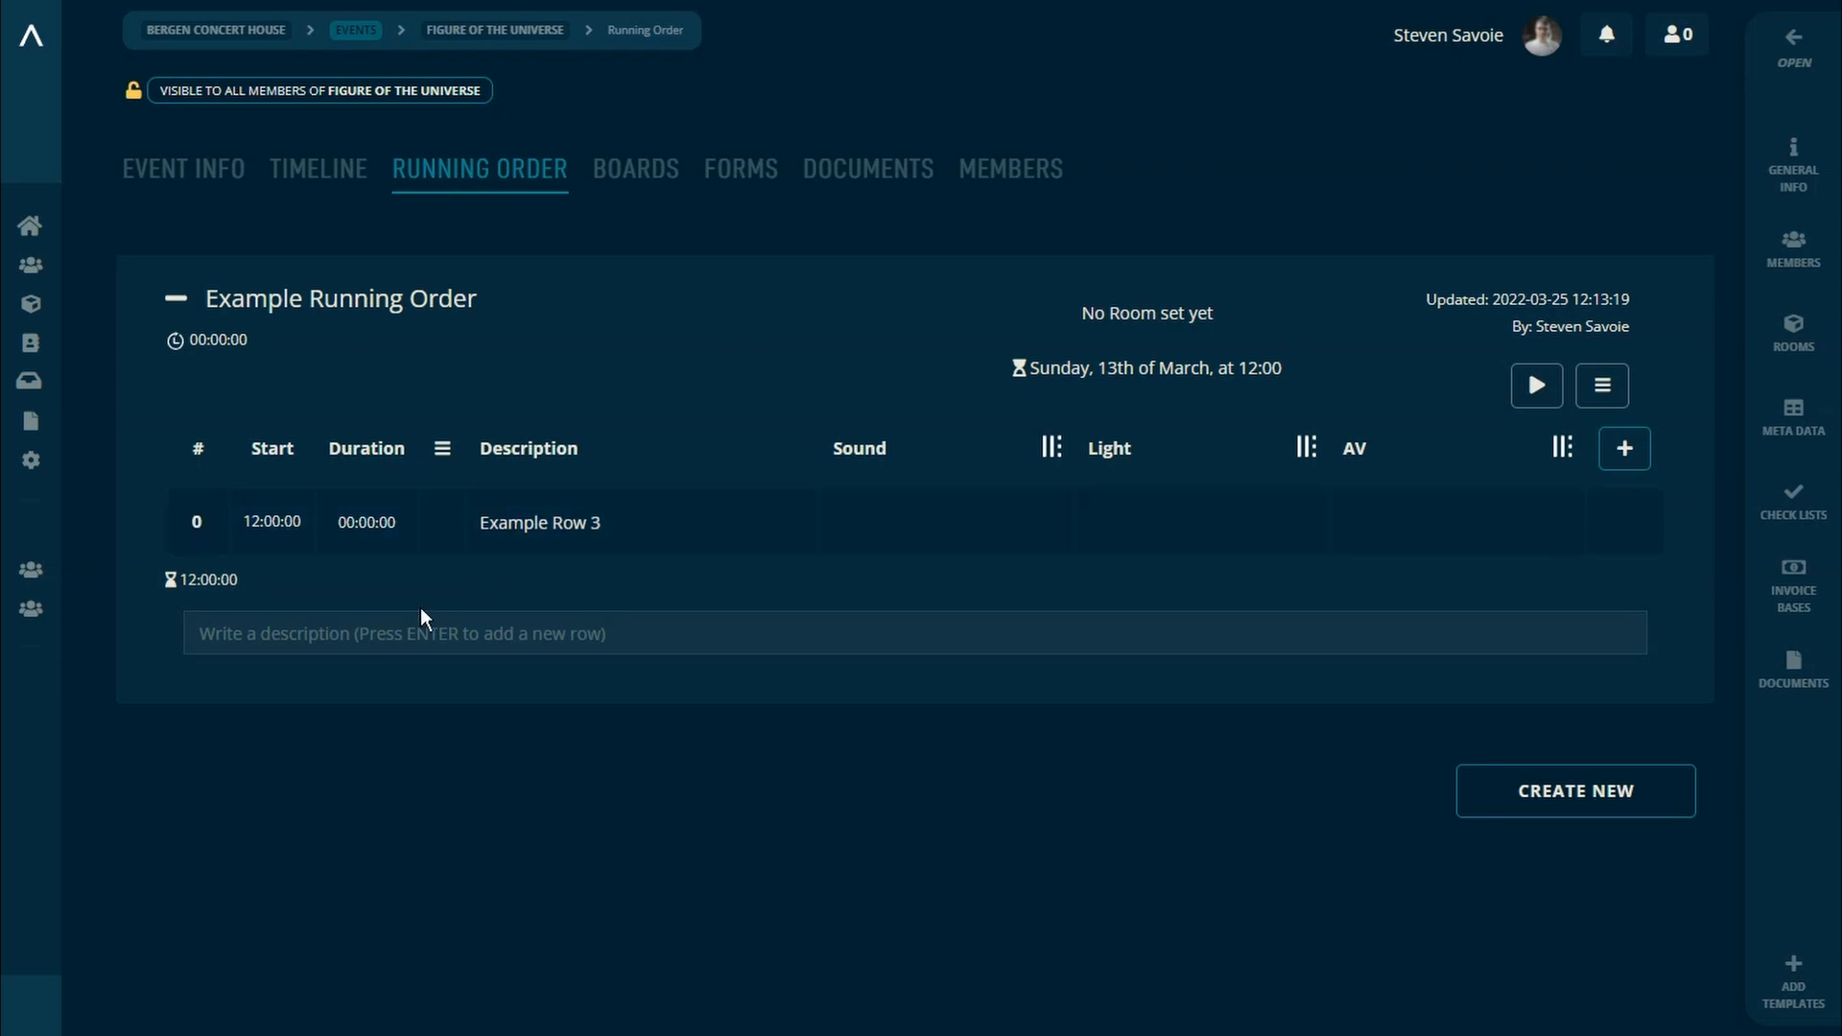
# Step: Add two rows to the running order with the descriptions "Introduce speakers" and "Example row\"
pyautogui.write('Introduce speakers')
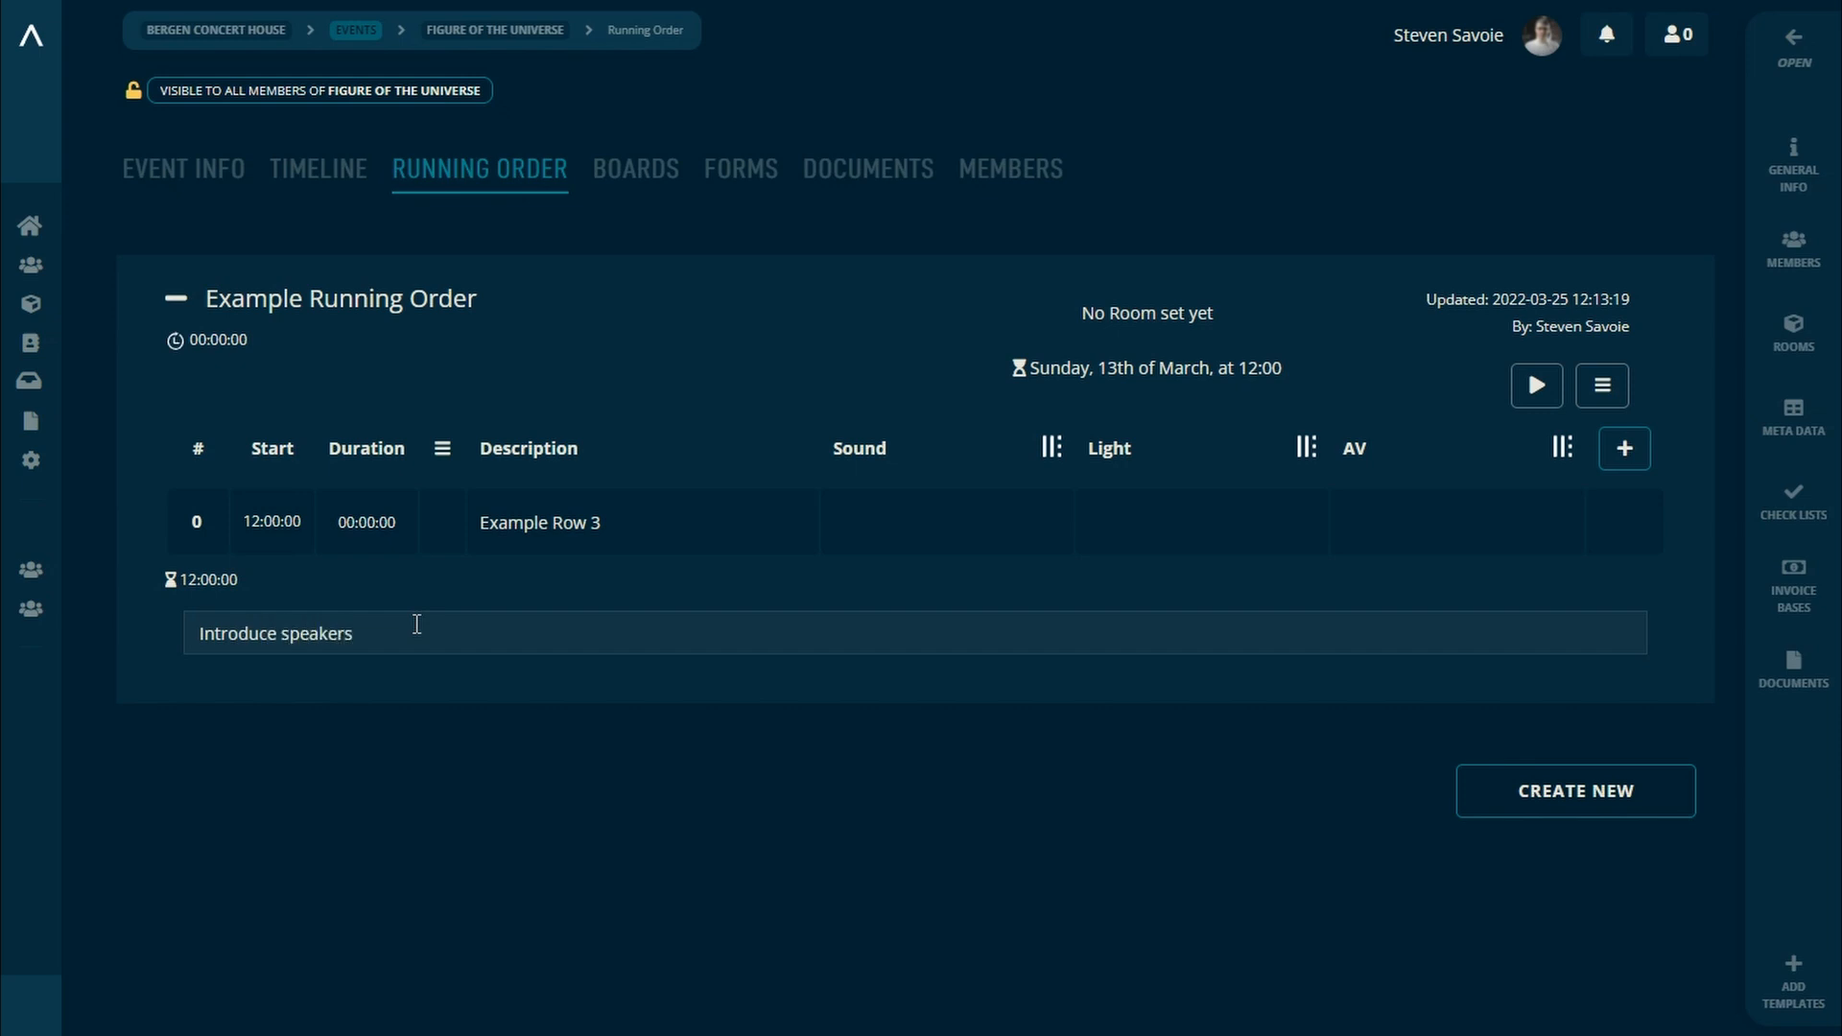
pyautogui.press('Return')
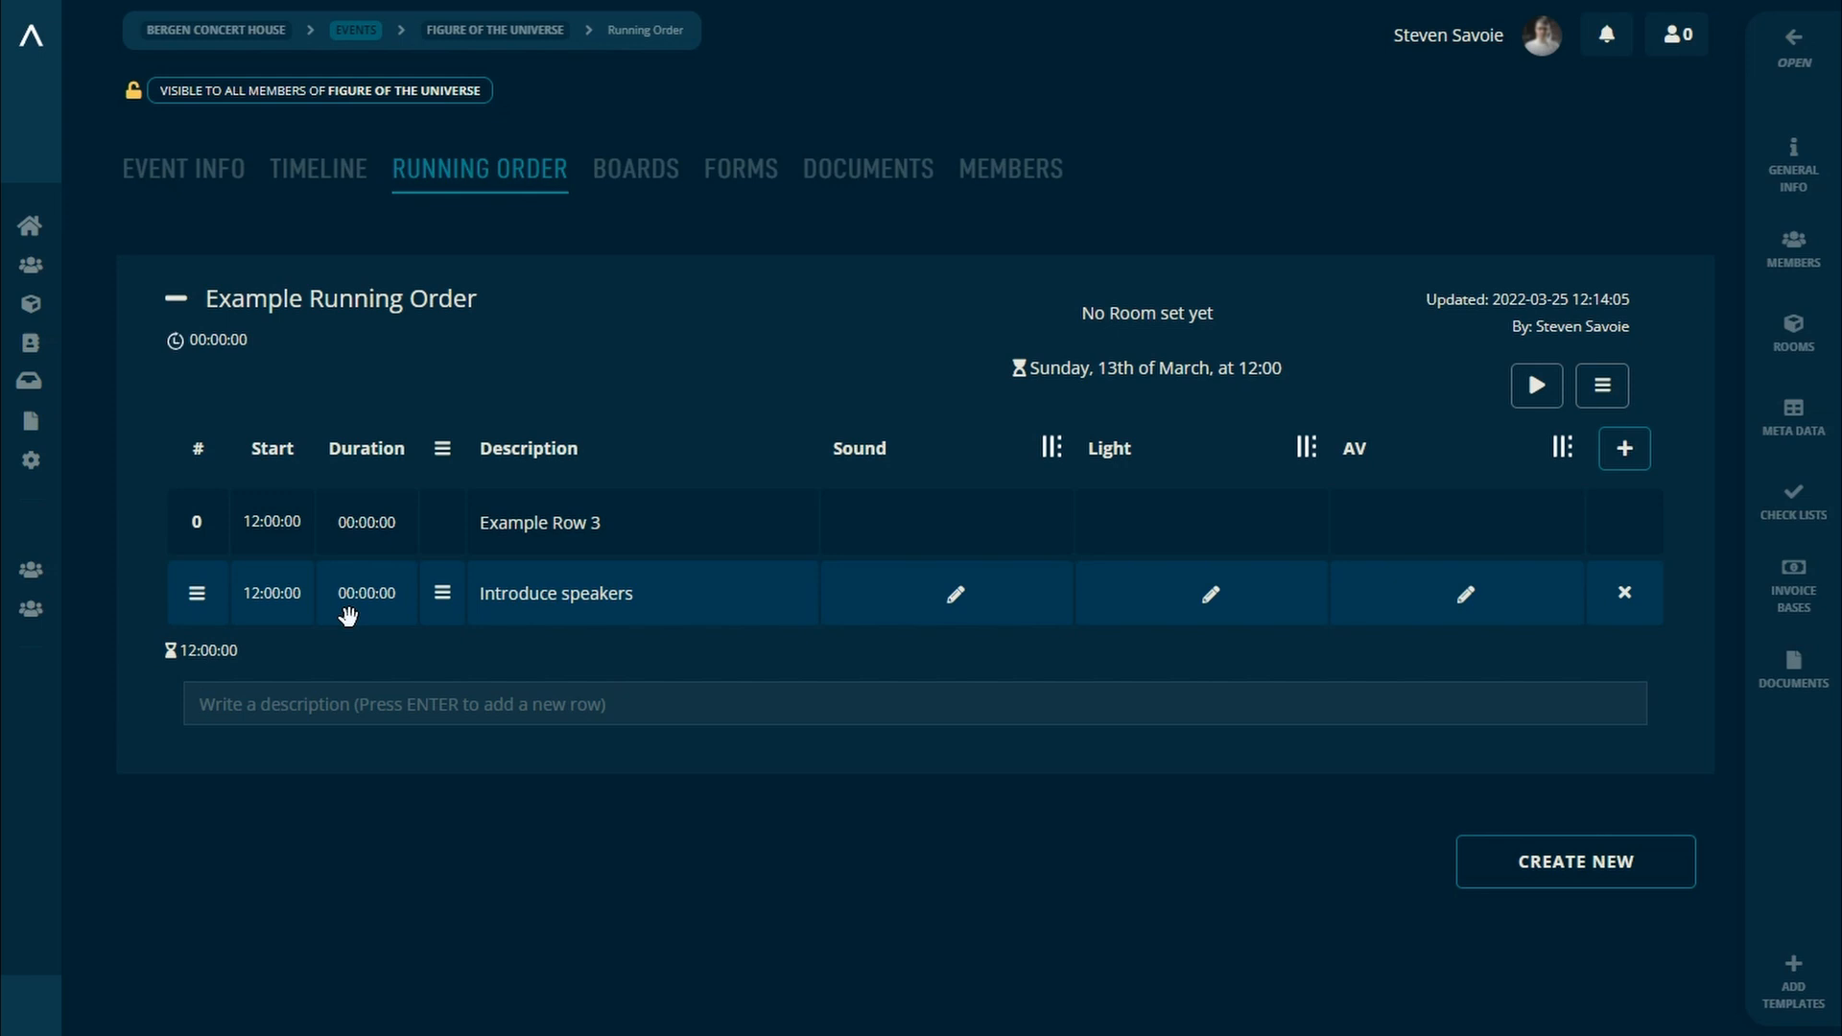
pyautogui.write('Example row\\')
pyautogui.press('Return')
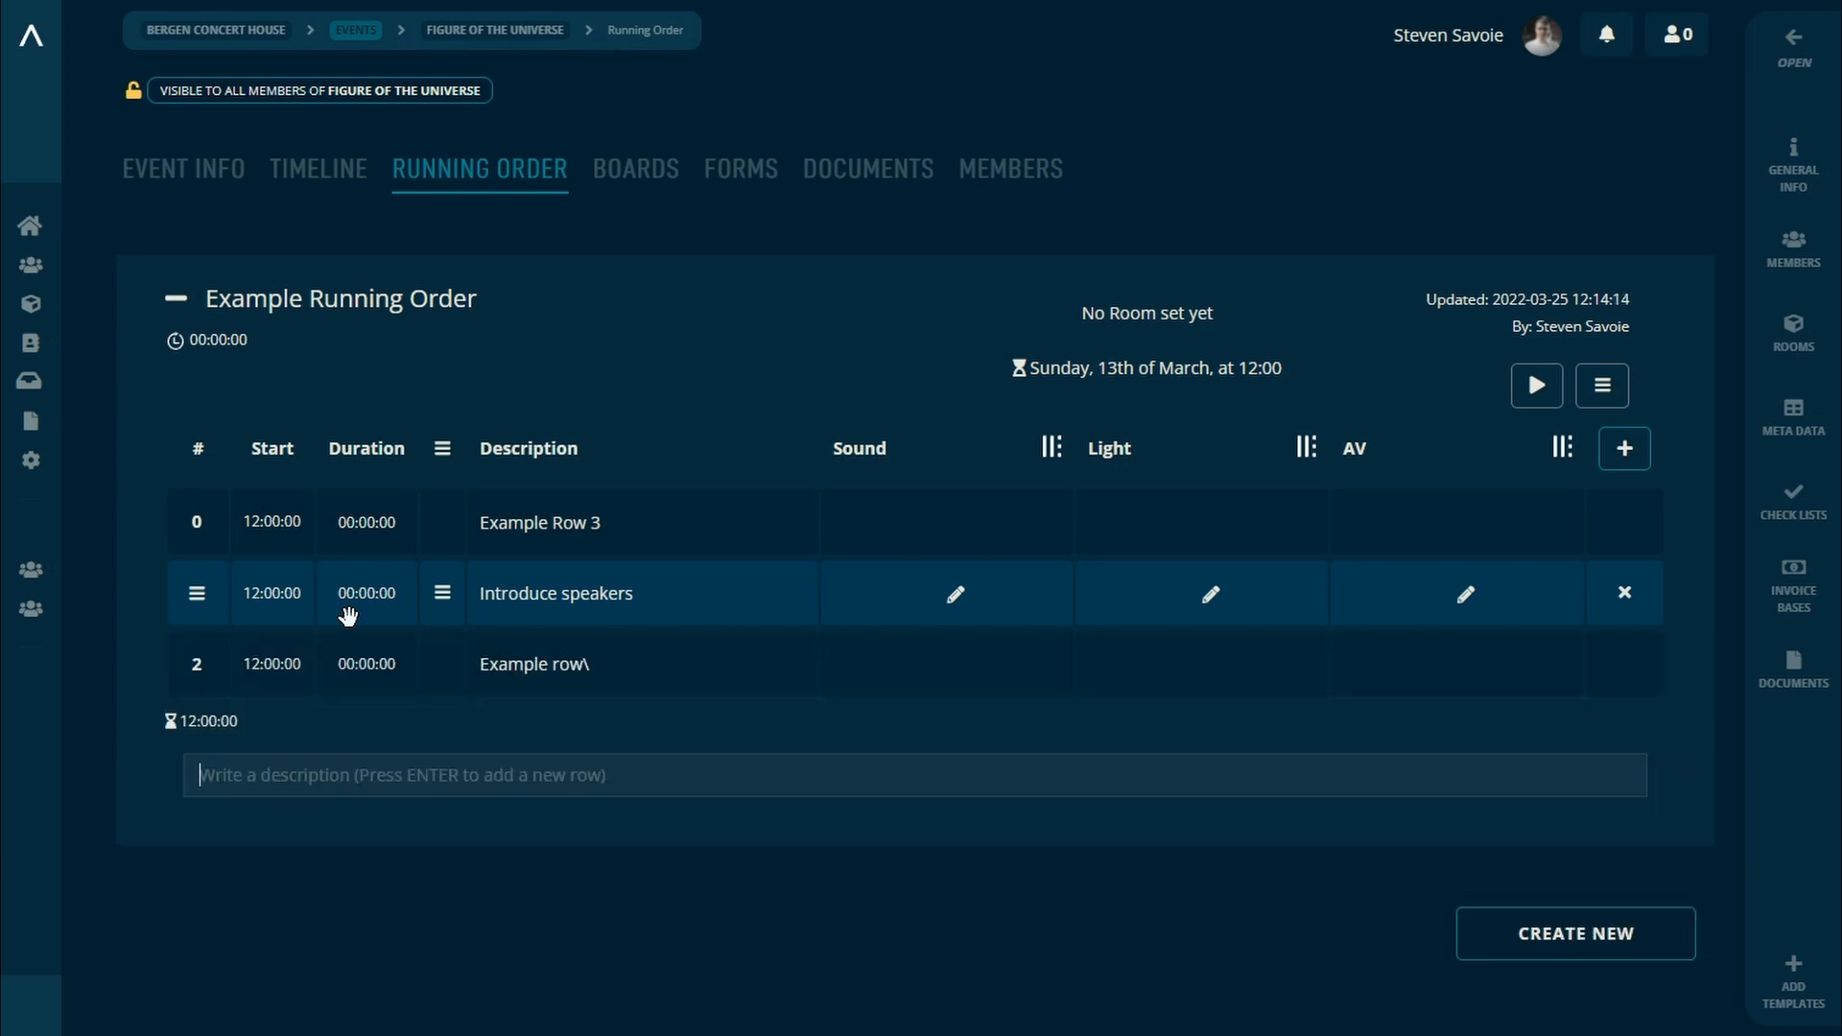
# Step: Set the duration of Introduce speakers to 00:15:00 and of Example Row 3 to 00:30:00
pyautogui.click(364, 600)
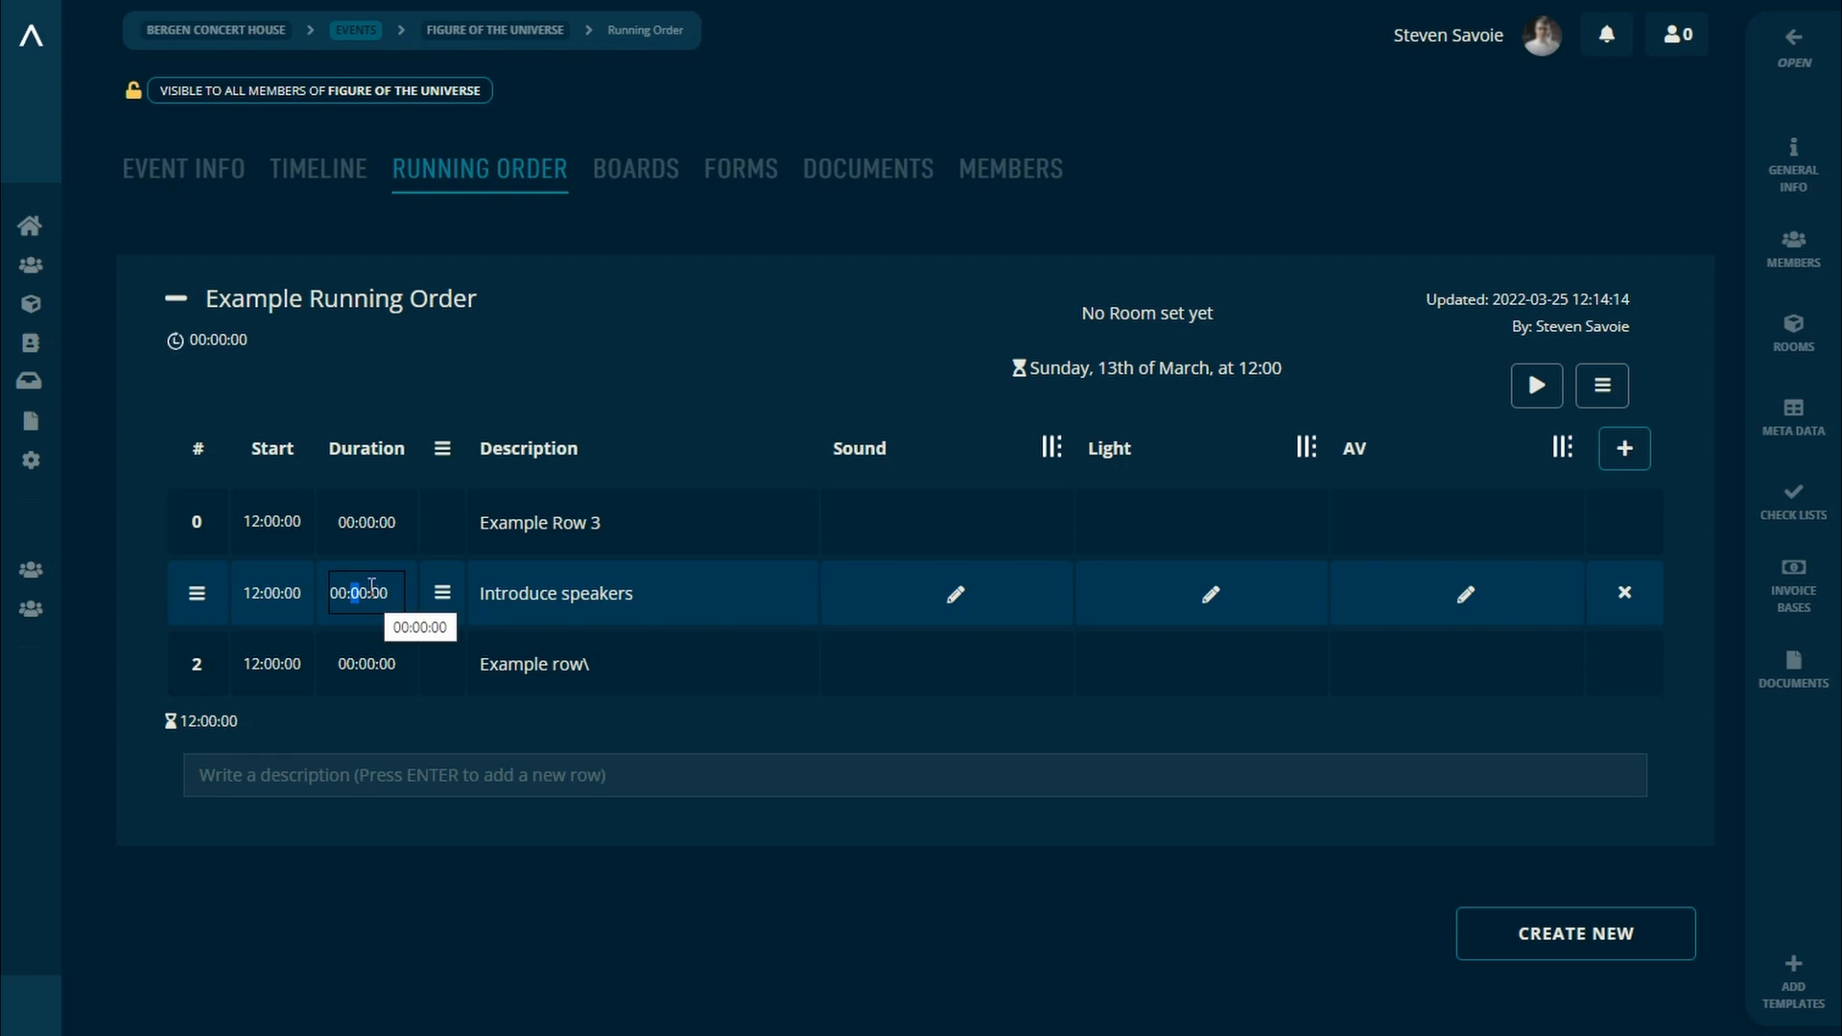
pyautogui.write('15')
pyautogui.click(131, 635)
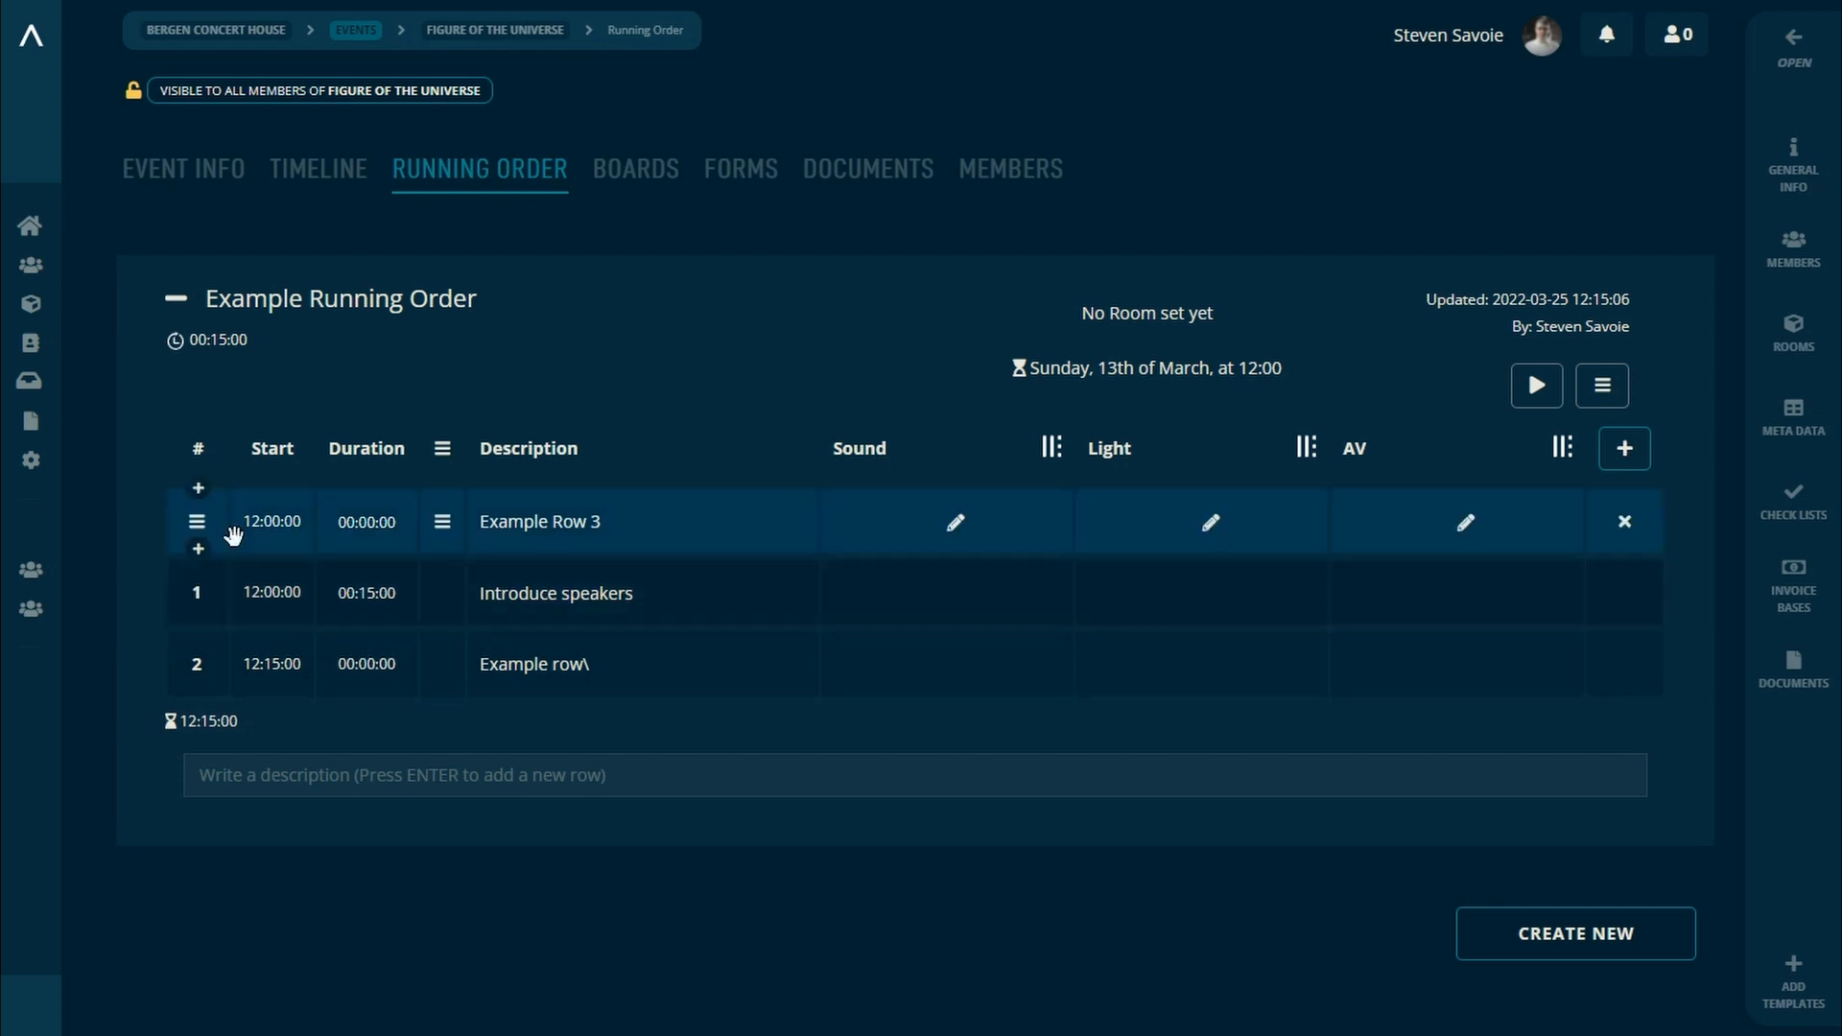
pyautogui.click(363, 531)
pyautogui.write('3')
pyautogui.press('Return')
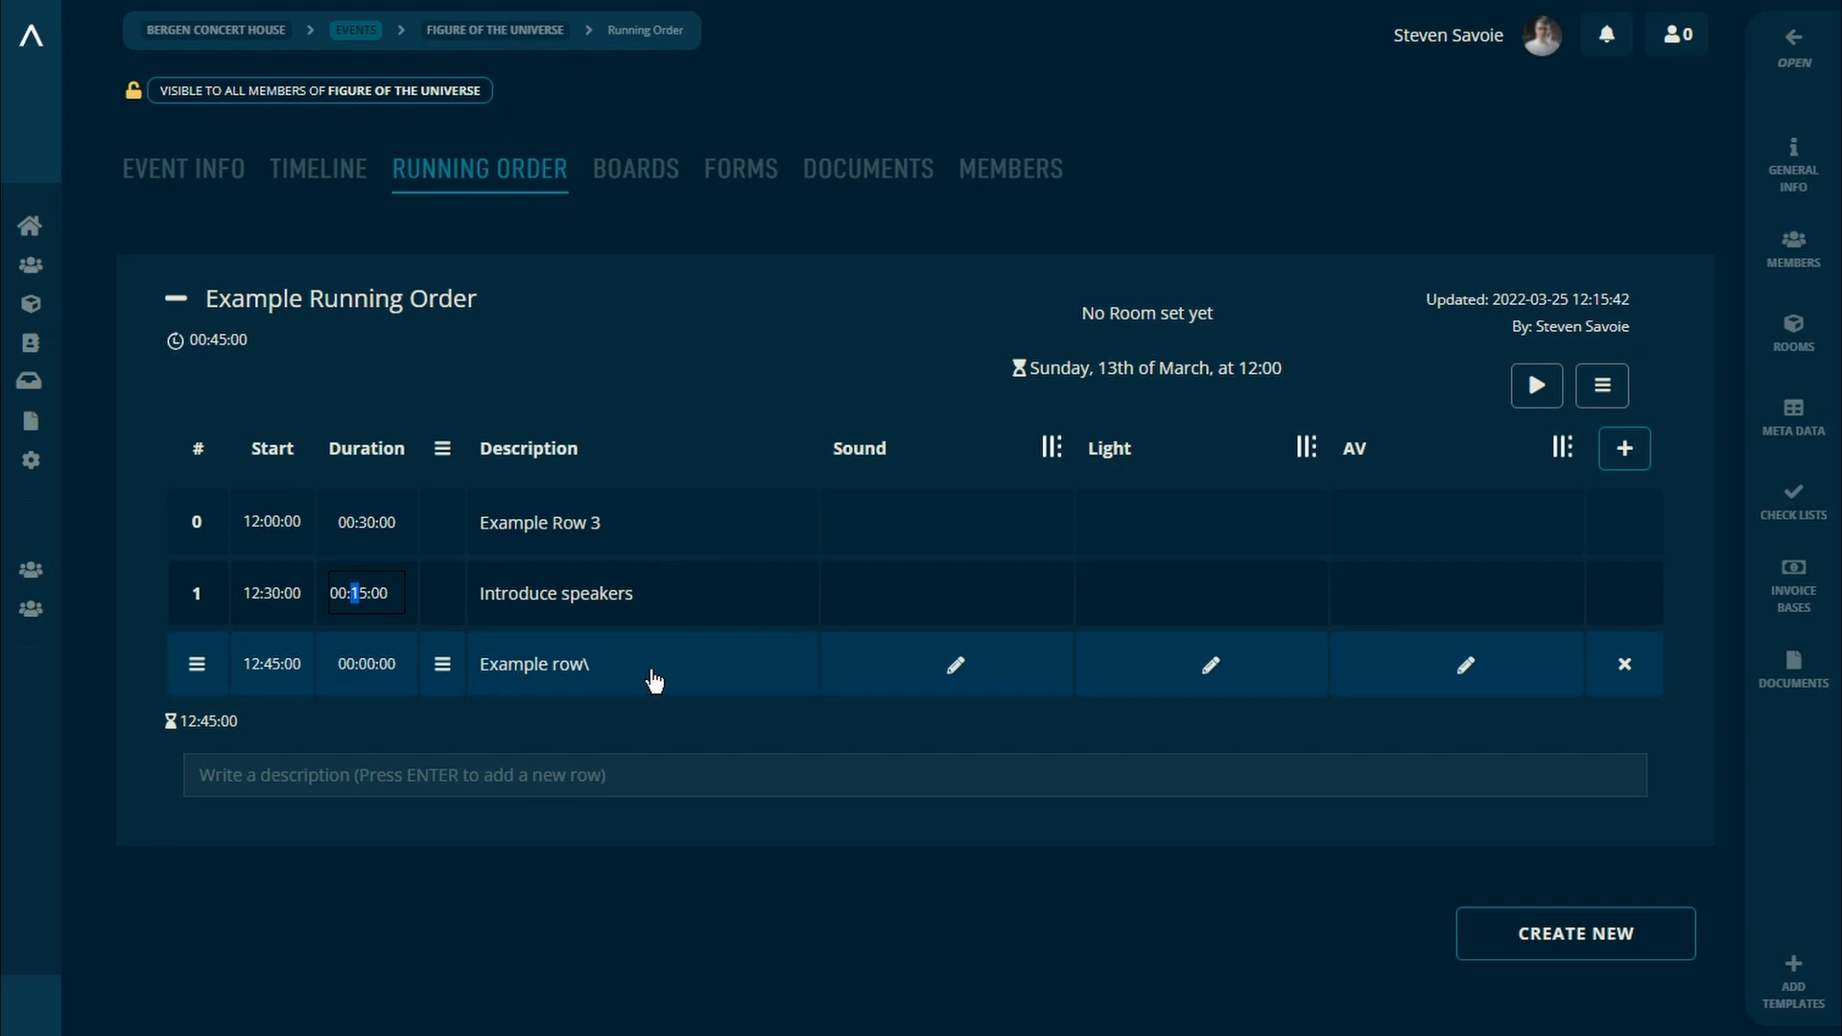
# Step: Correct the last row's description to "Example row"
pyautogui.click(633, 671)
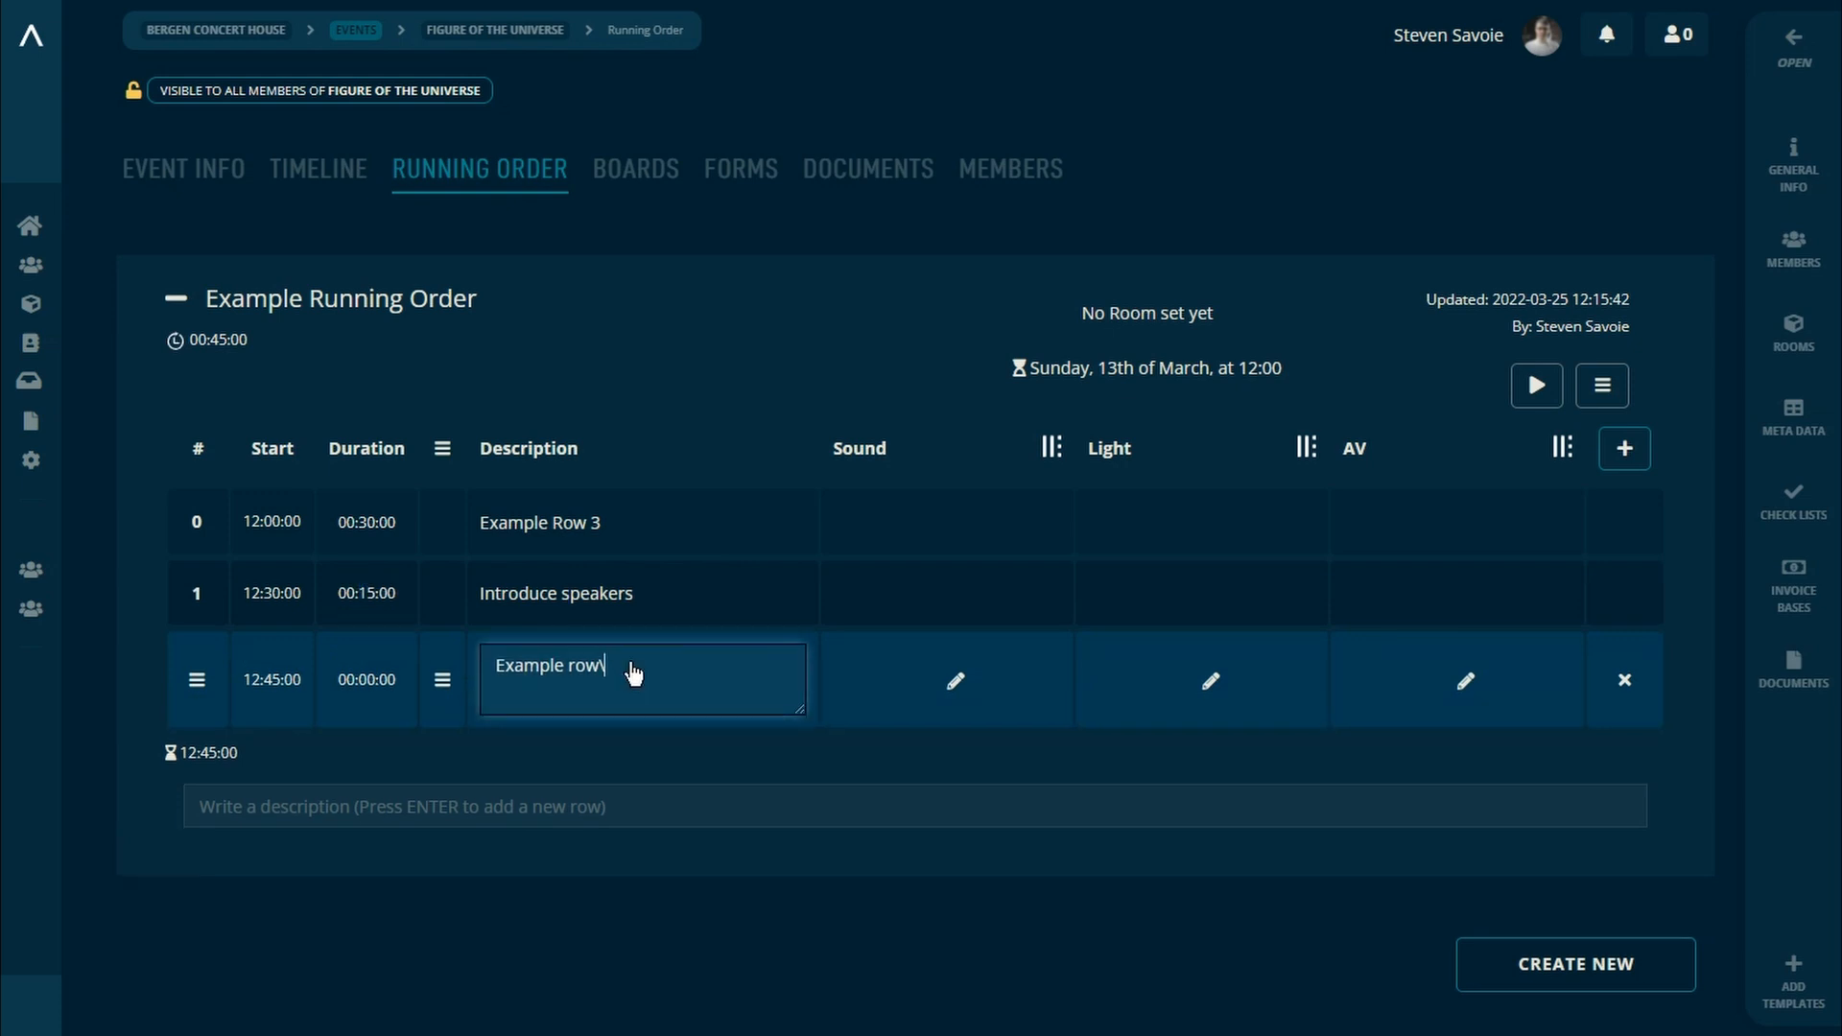
pyautogui.click(101, 524)
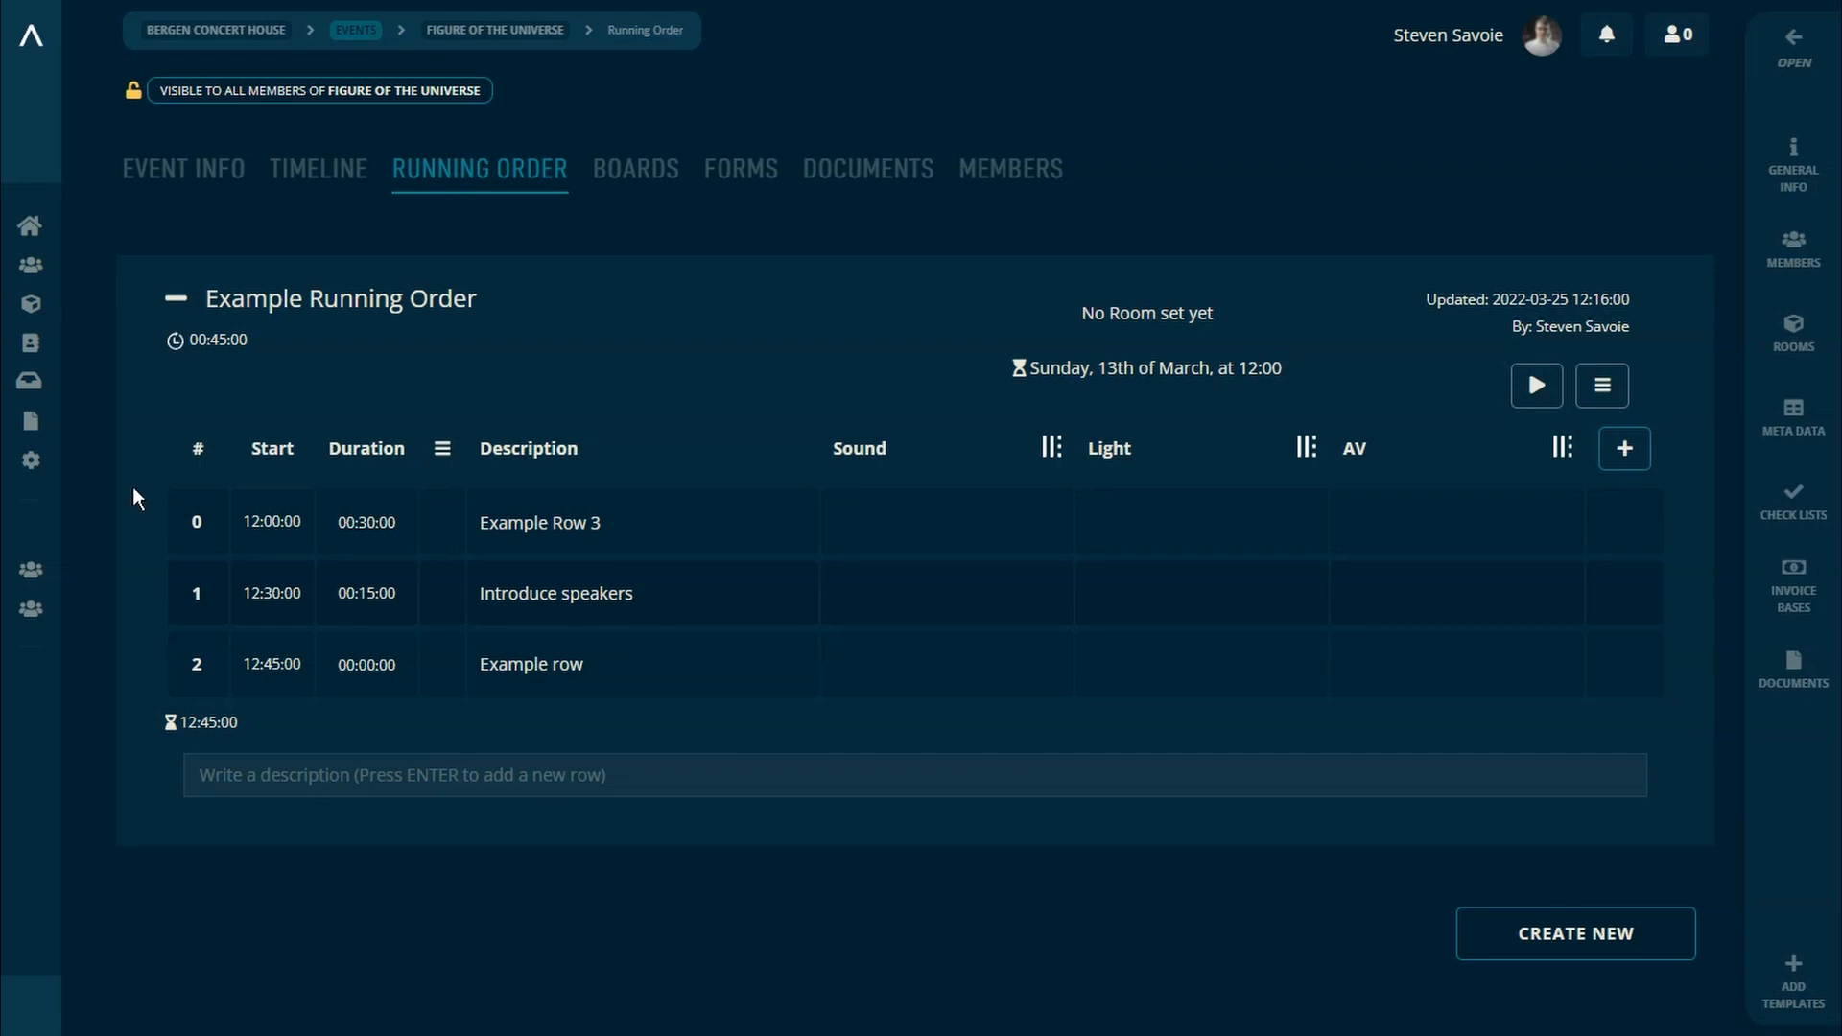
# Step: Turn Example Row 3 into a header row and make it a regular row again
pyautogui.moveTo(196, 525)
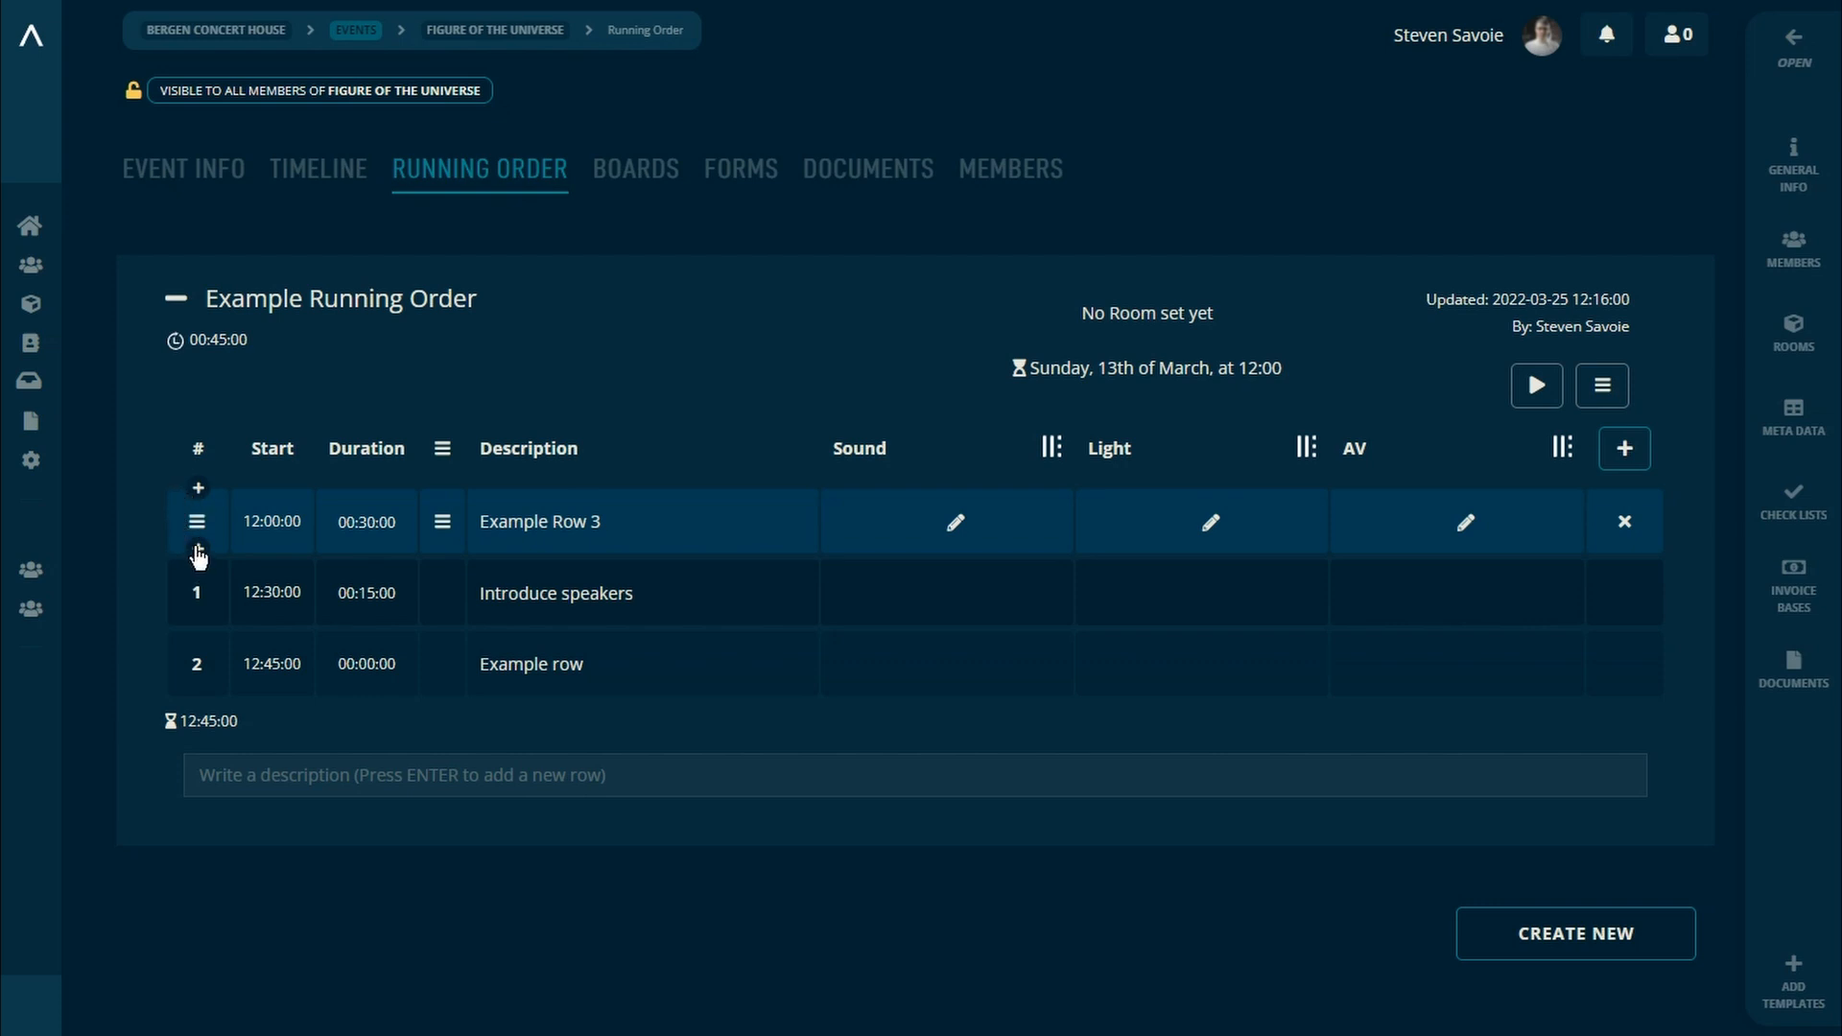
pyautogui.click(197, 527)
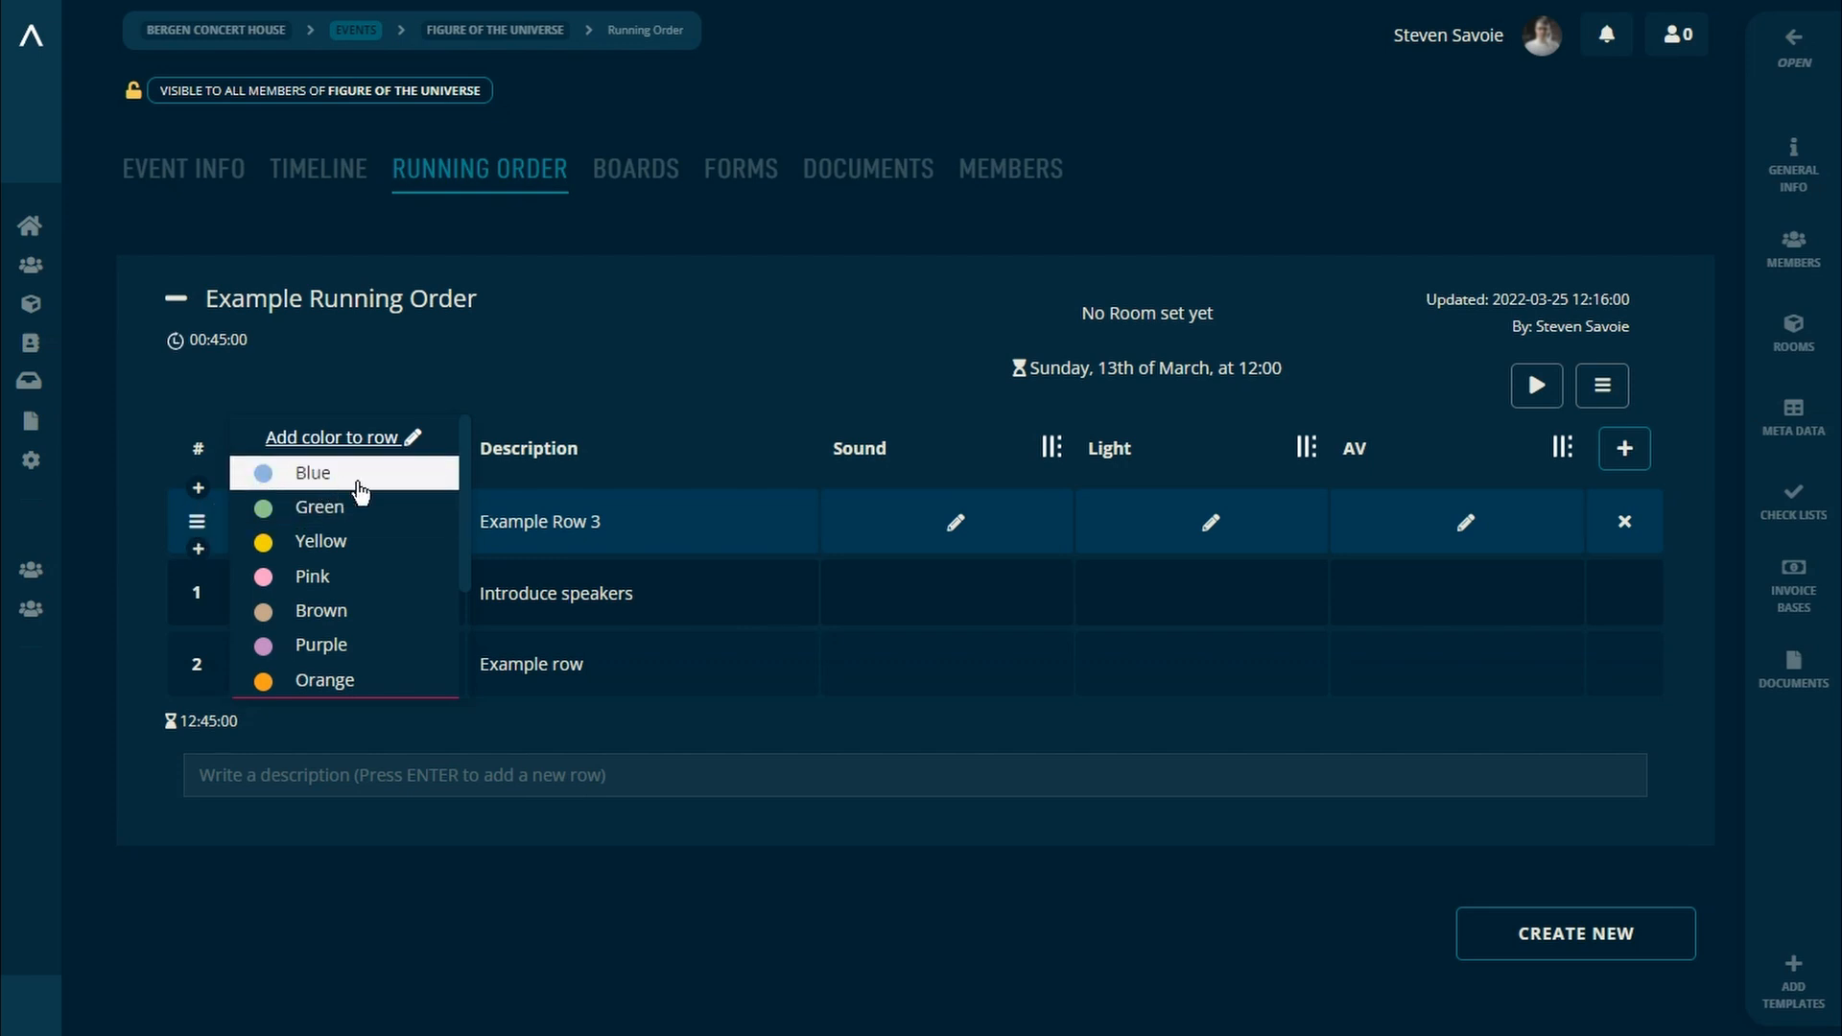
pyautogui.scroll(-2, 363, 491)
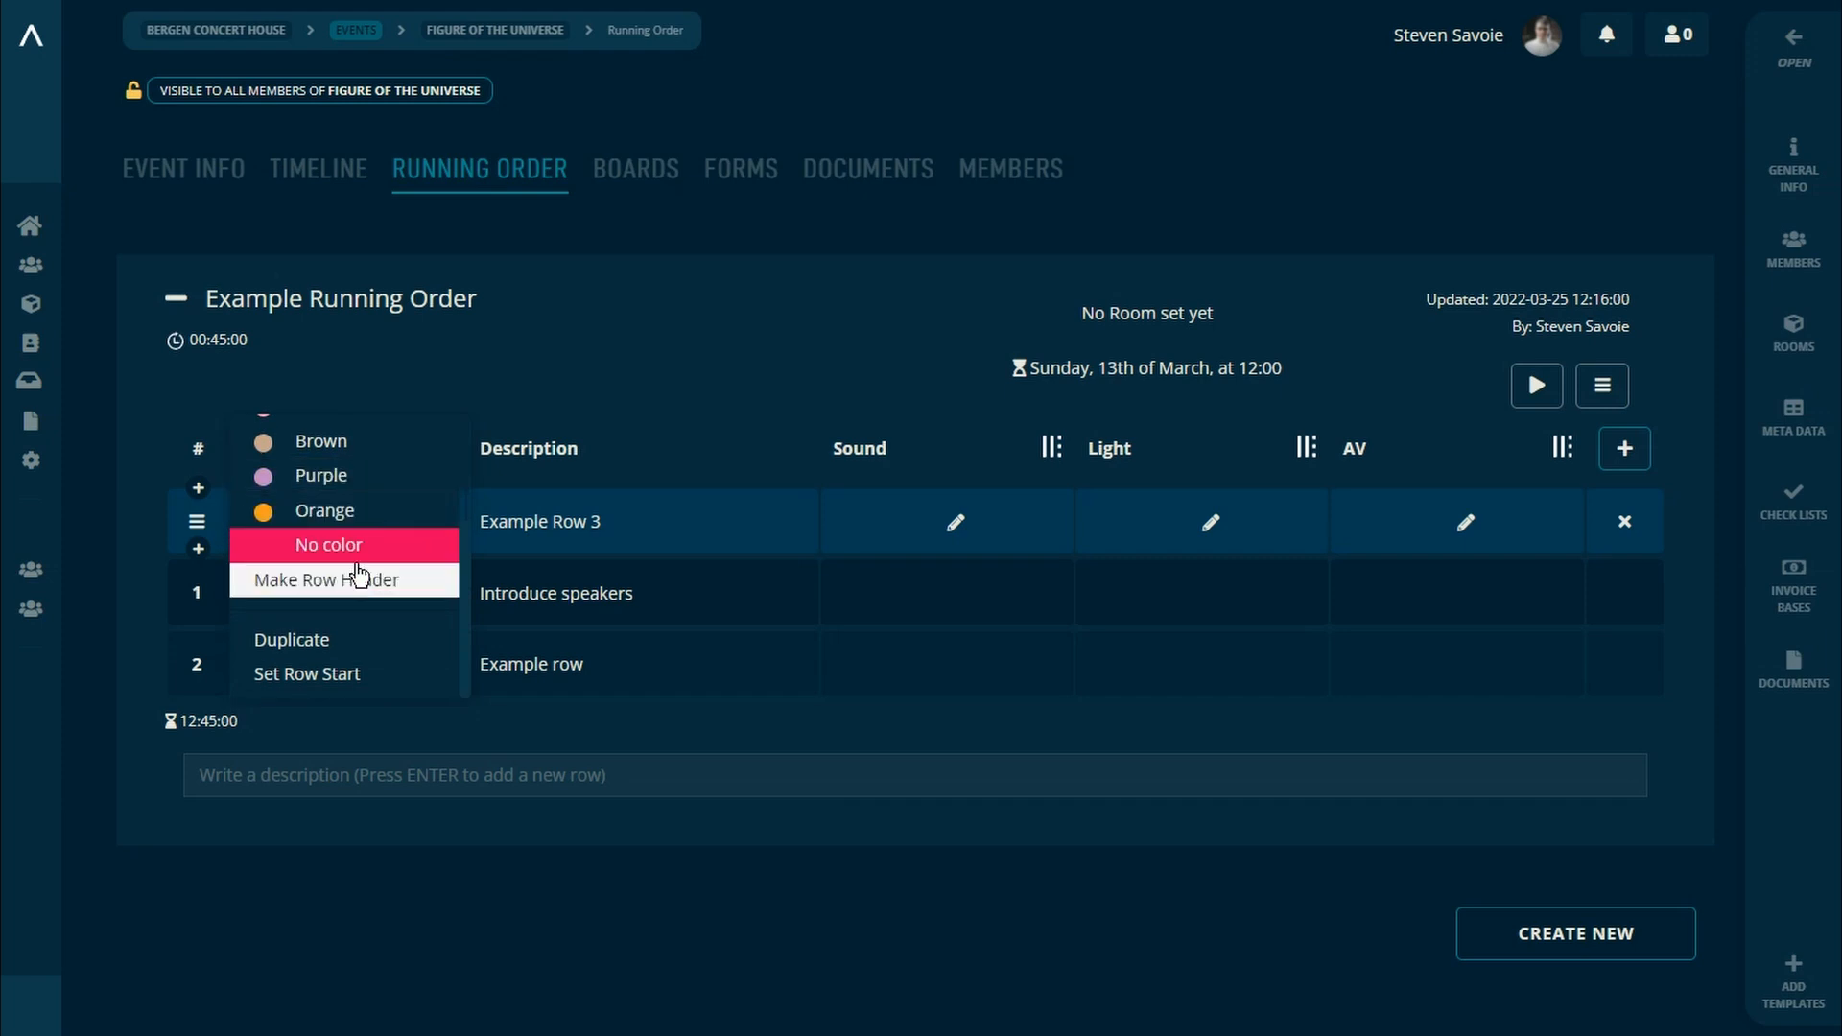
pyautogui.click(360, 582)
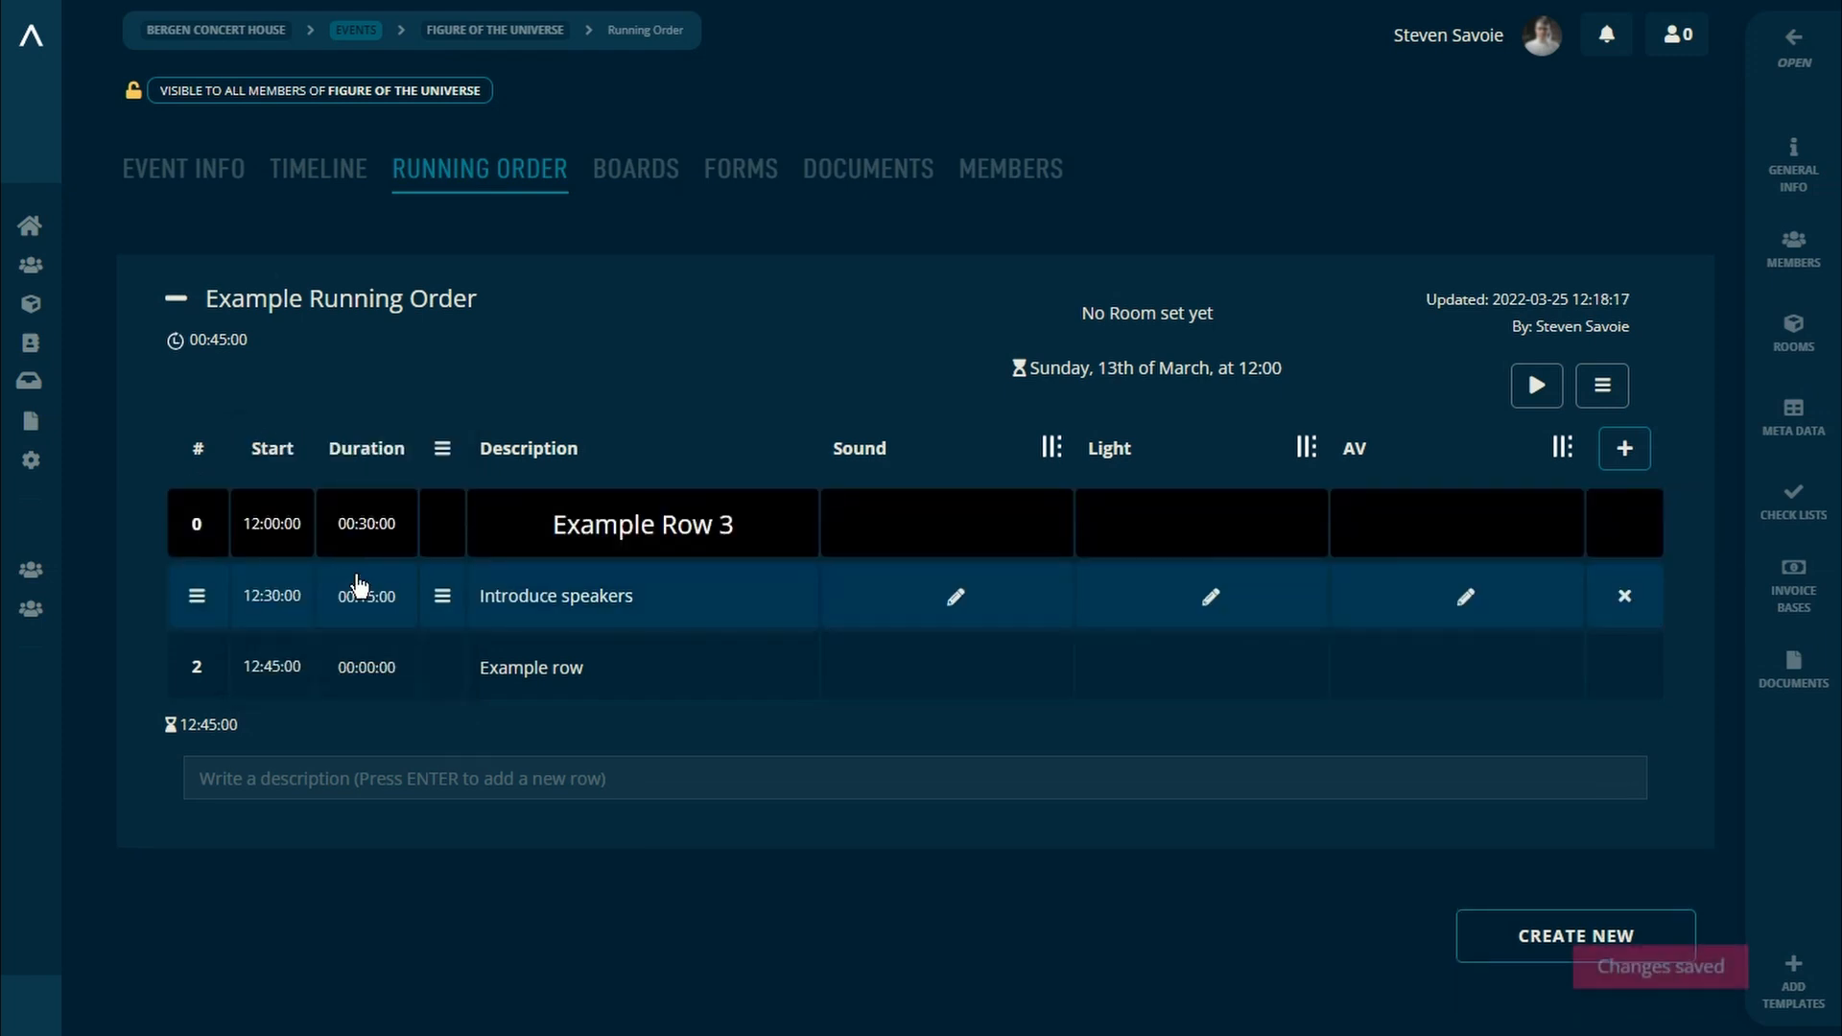
pyautogui.click(198, 524)
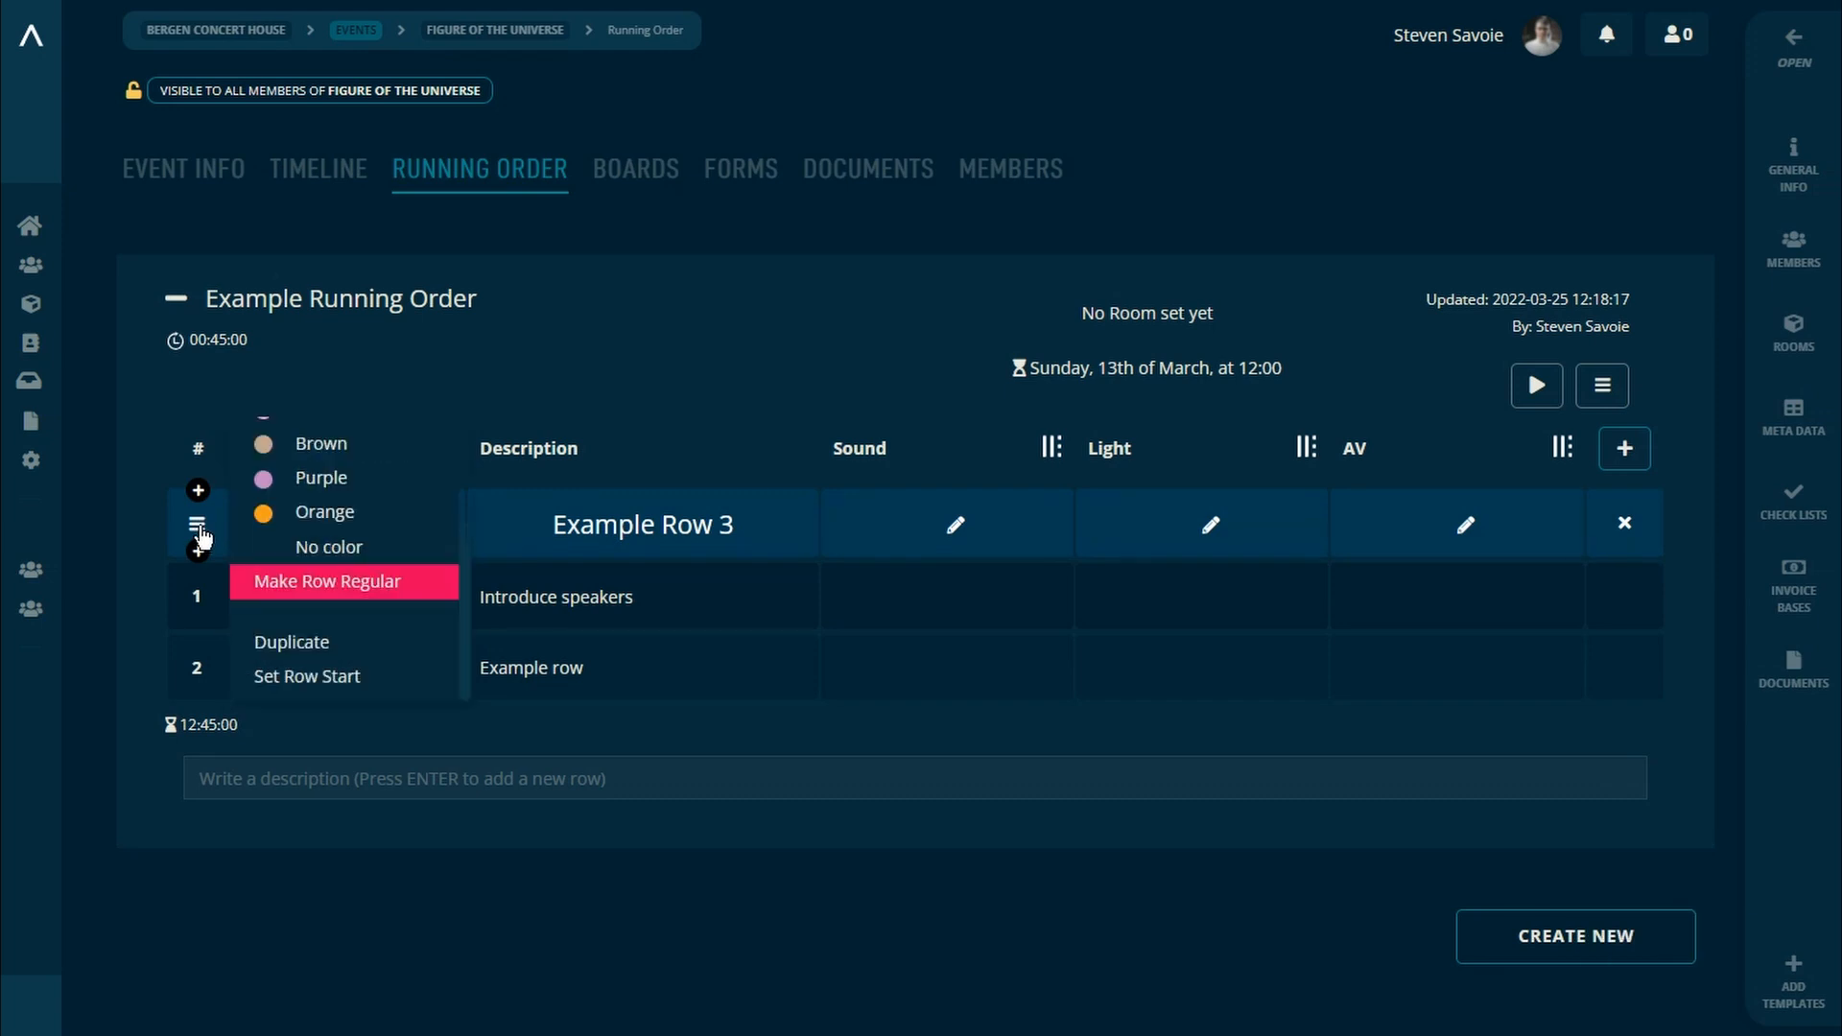
pyautogui.click(305, 581)
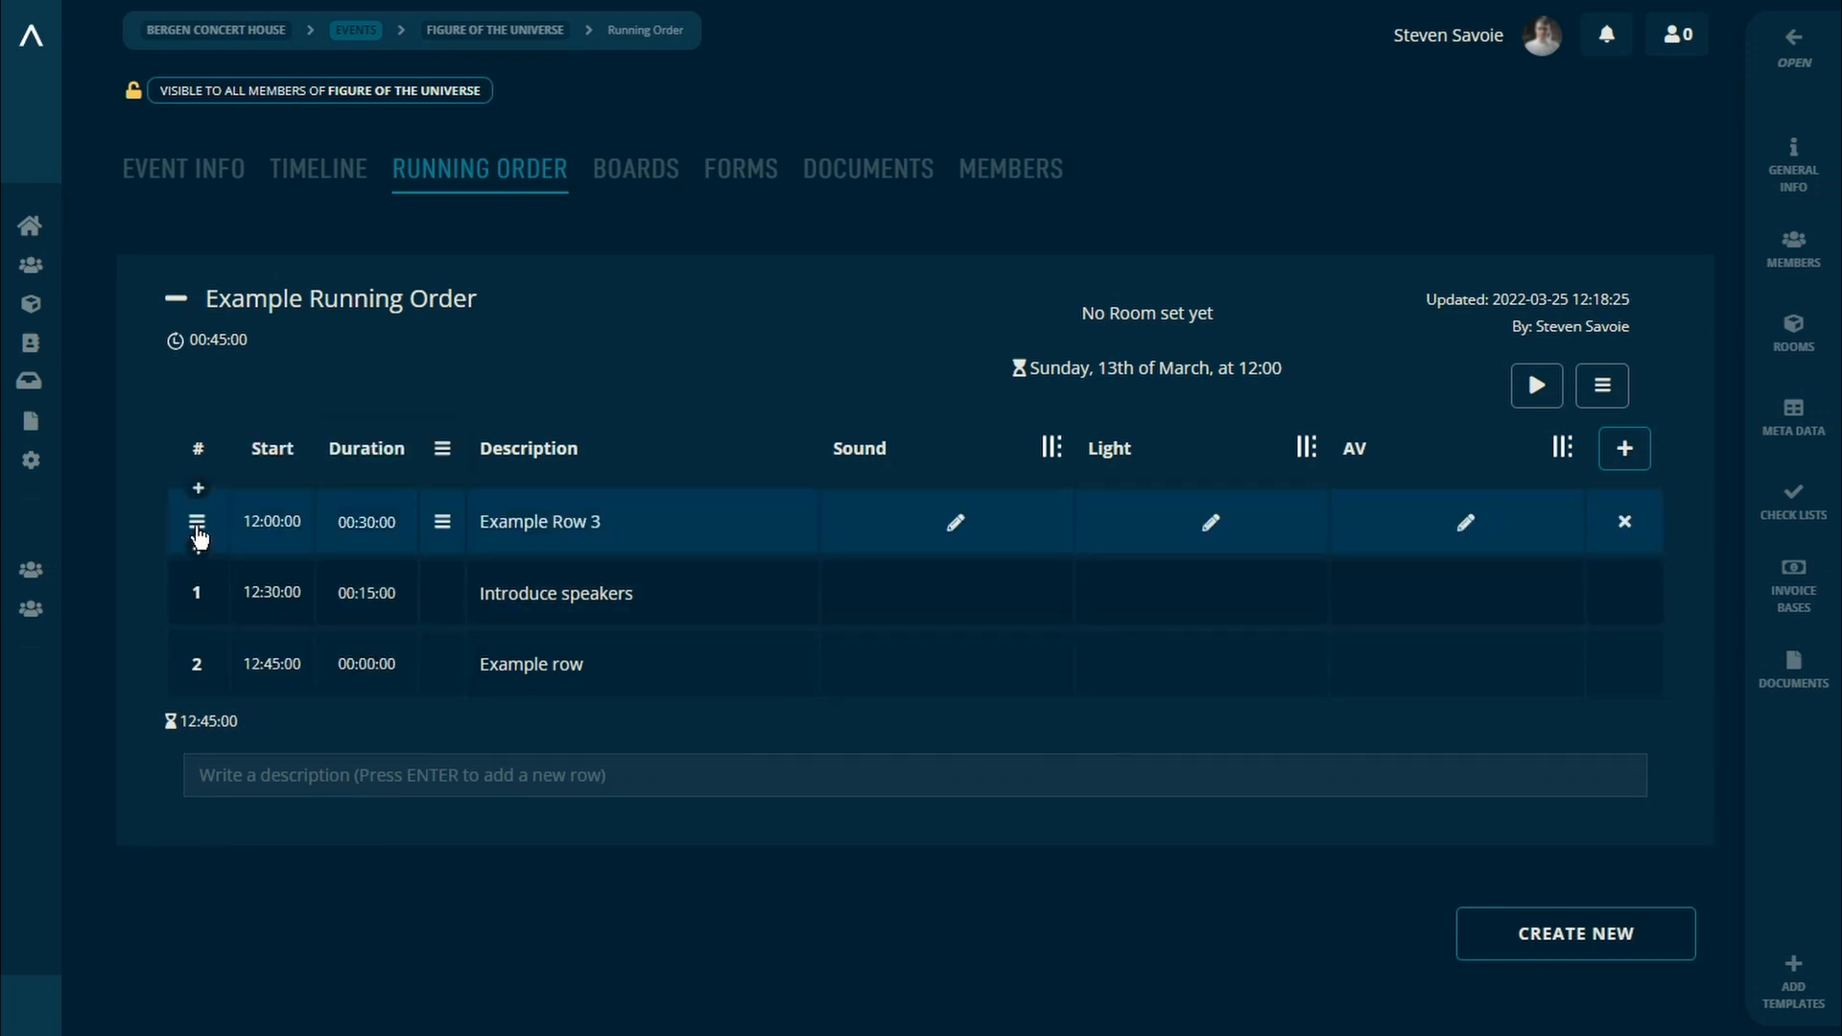
# Step: Move the Introduce speakers row above Example Row 3
pyautogui.click(197, 522)
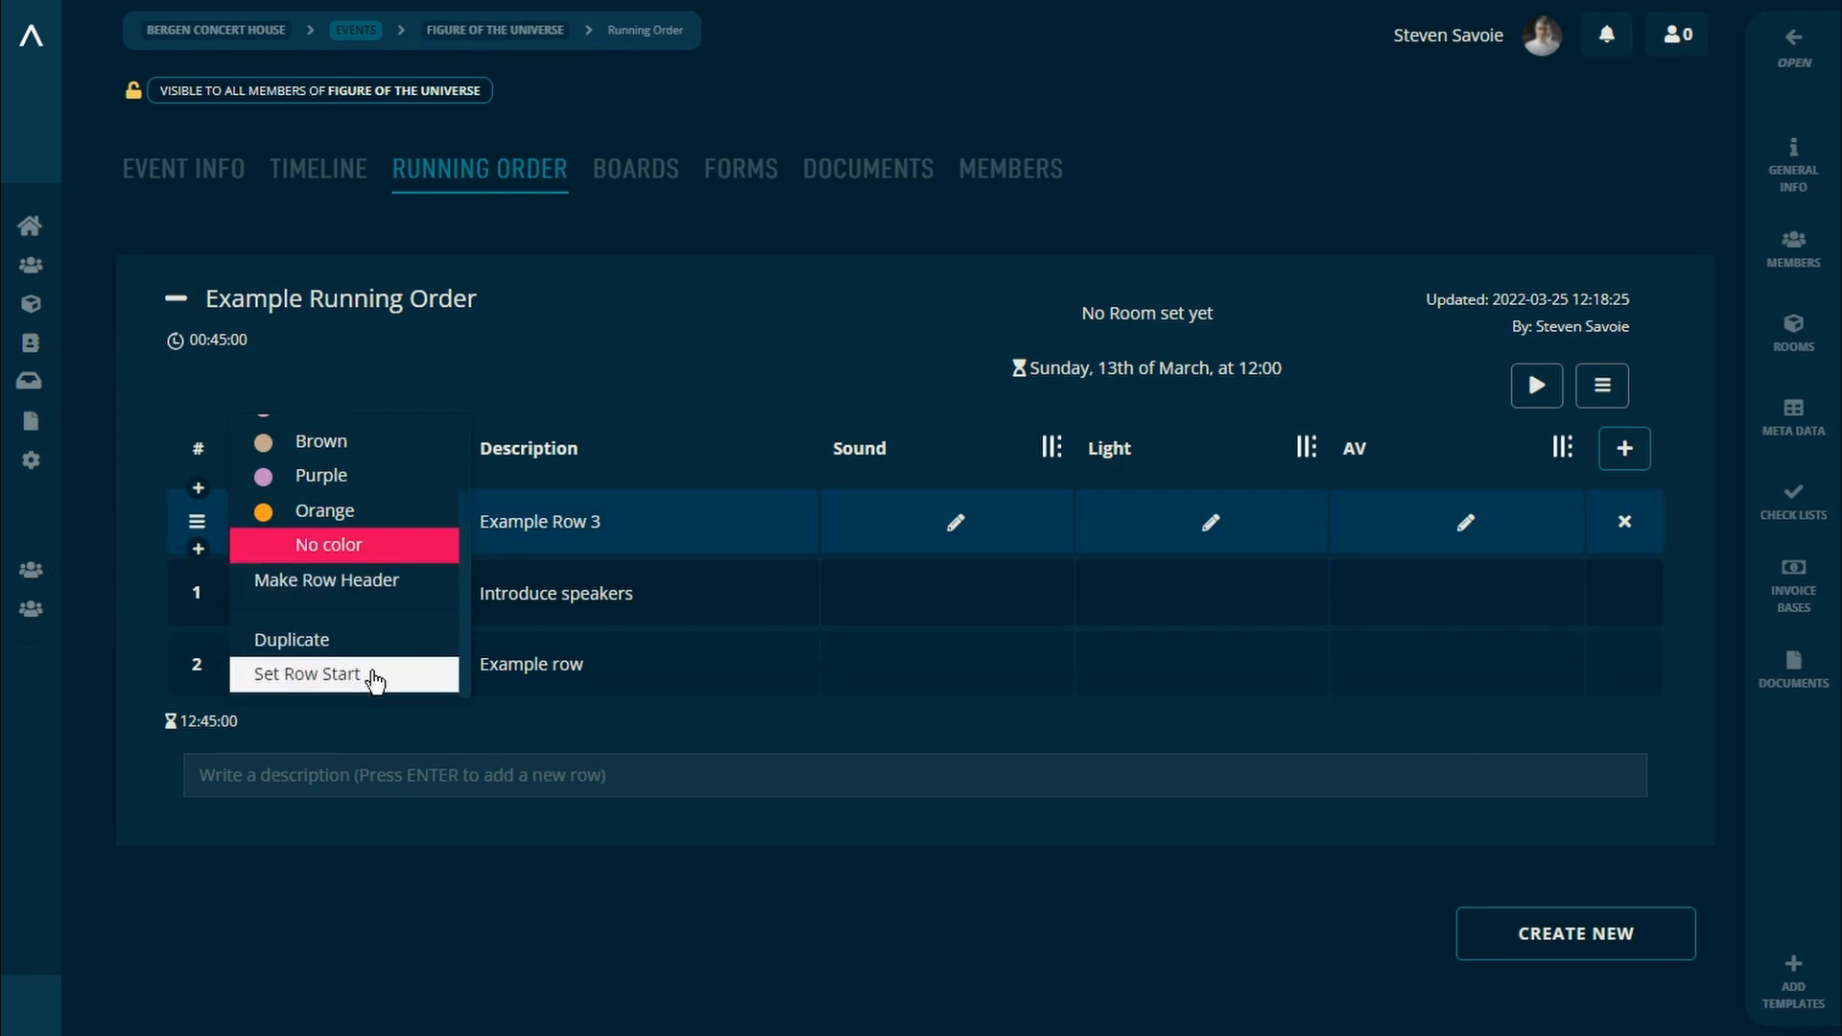
pyautogui.click(347, 676)
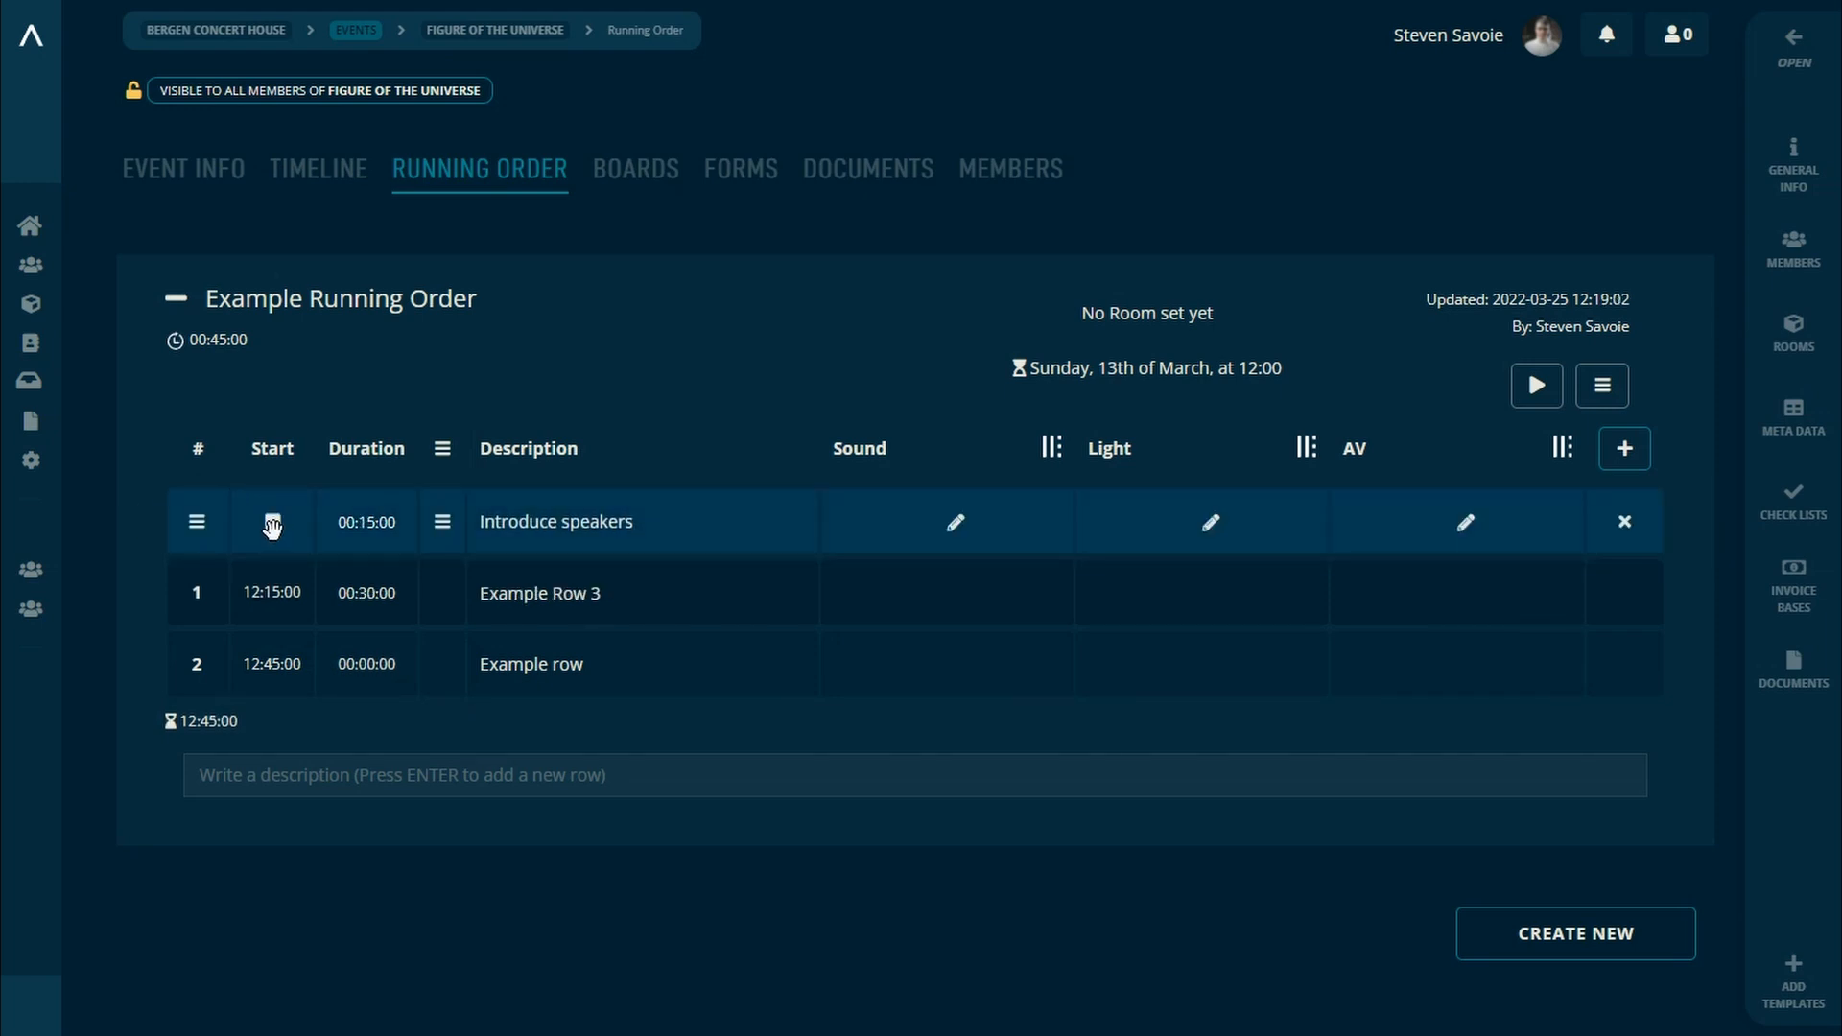
# Step: Select the Introduce speakers and Example row rows and enter "blue" as the Light value for both at once
pyautogui.click(272, 523)
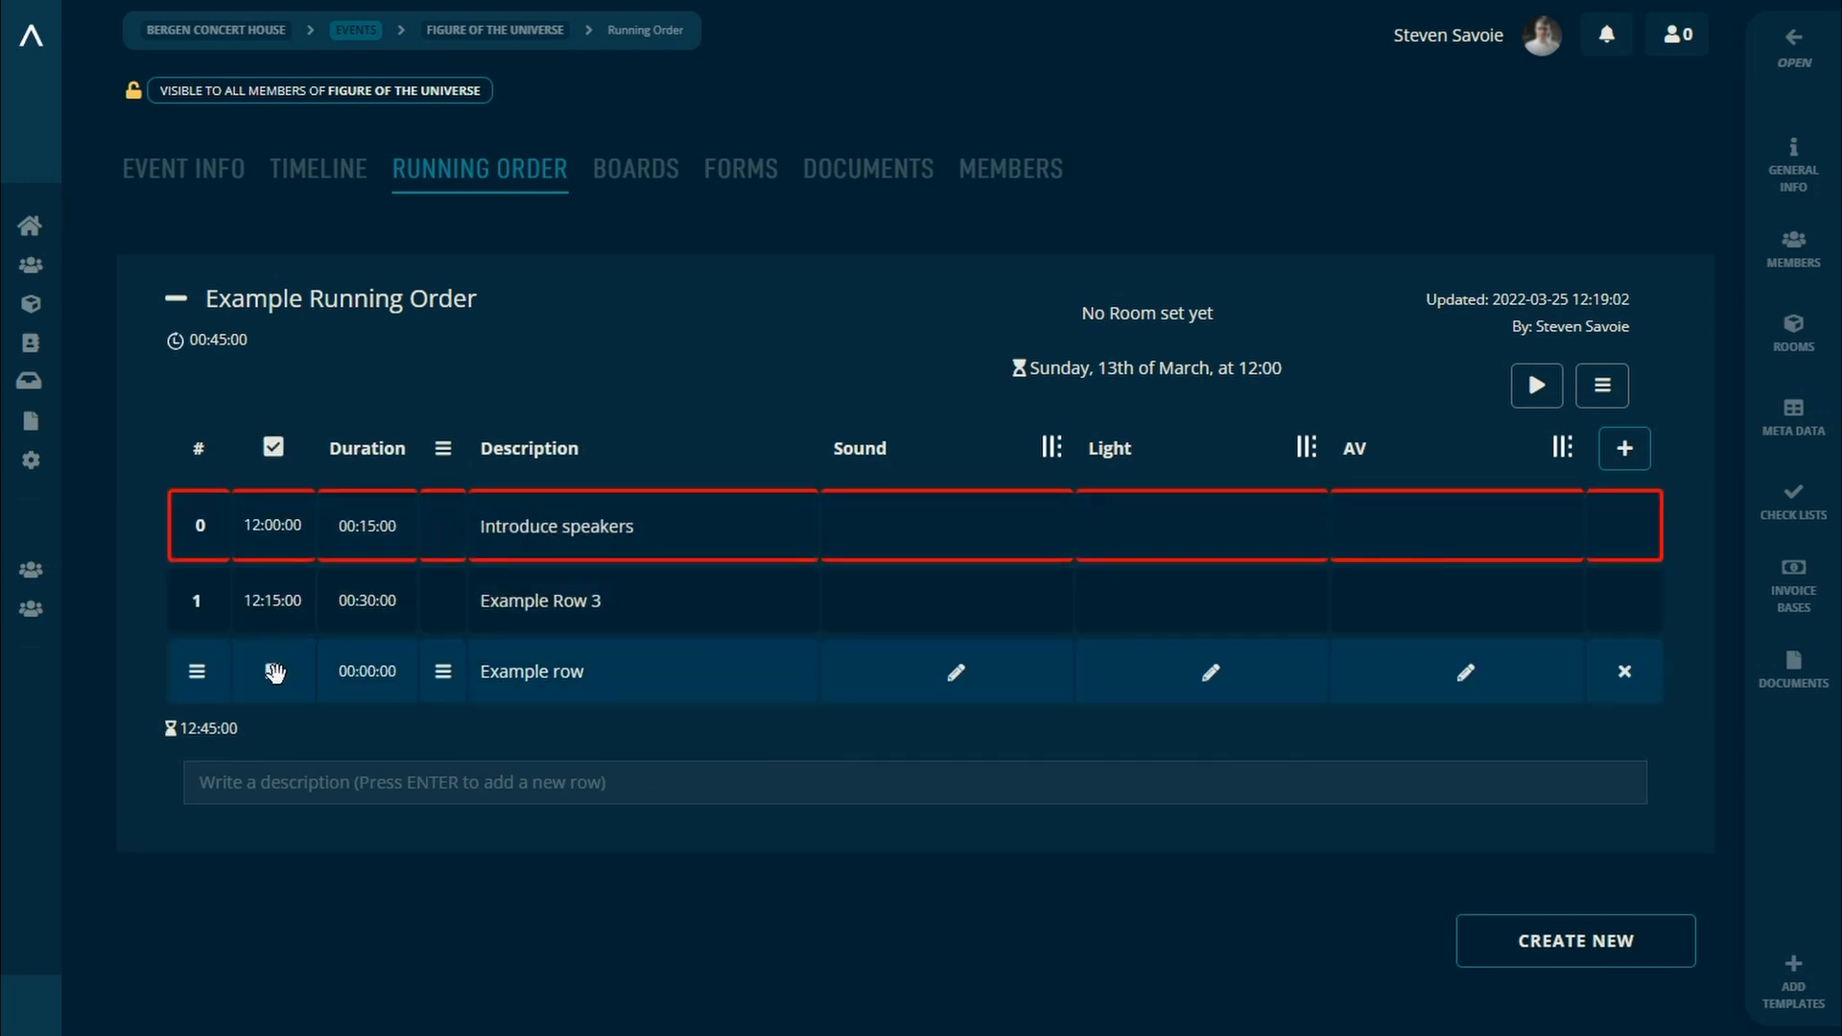
pyautogui.click(275, 671)
pyautogui.click(1142, 535)
pyautogui.write('blue')
pyautogui.press('Return')
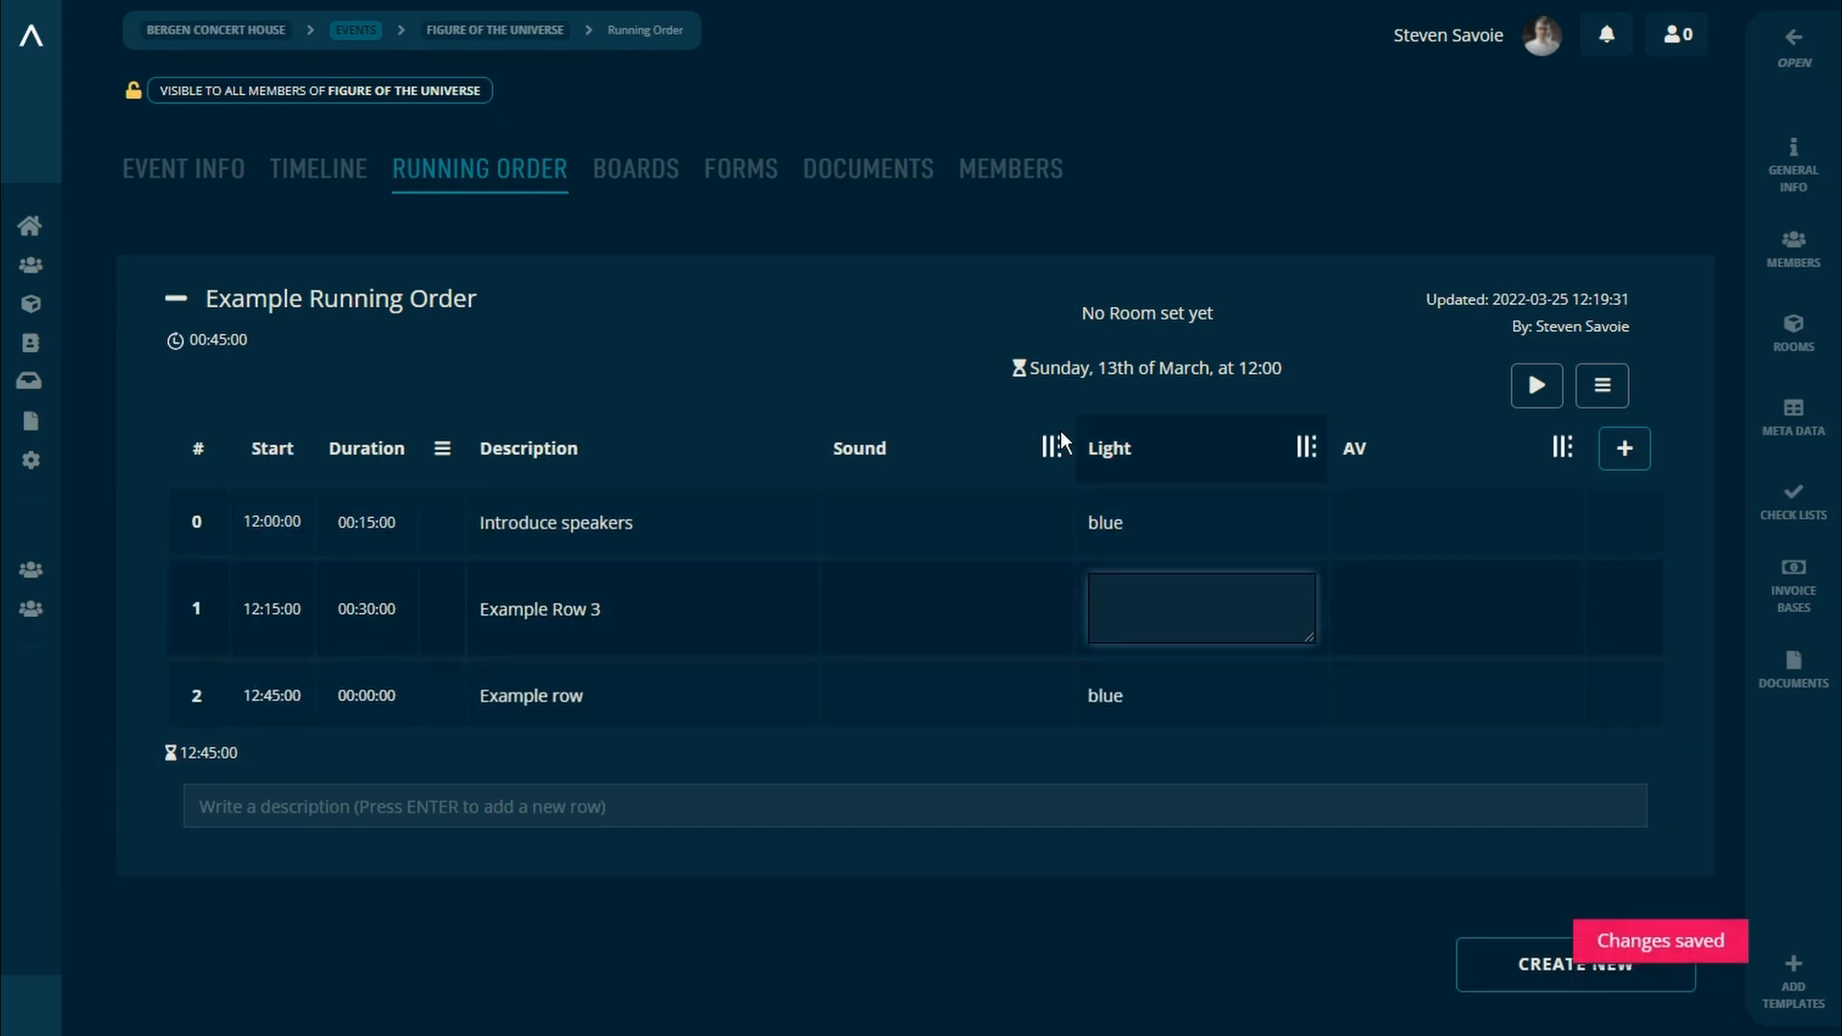
pyautogui.click(101, 378)
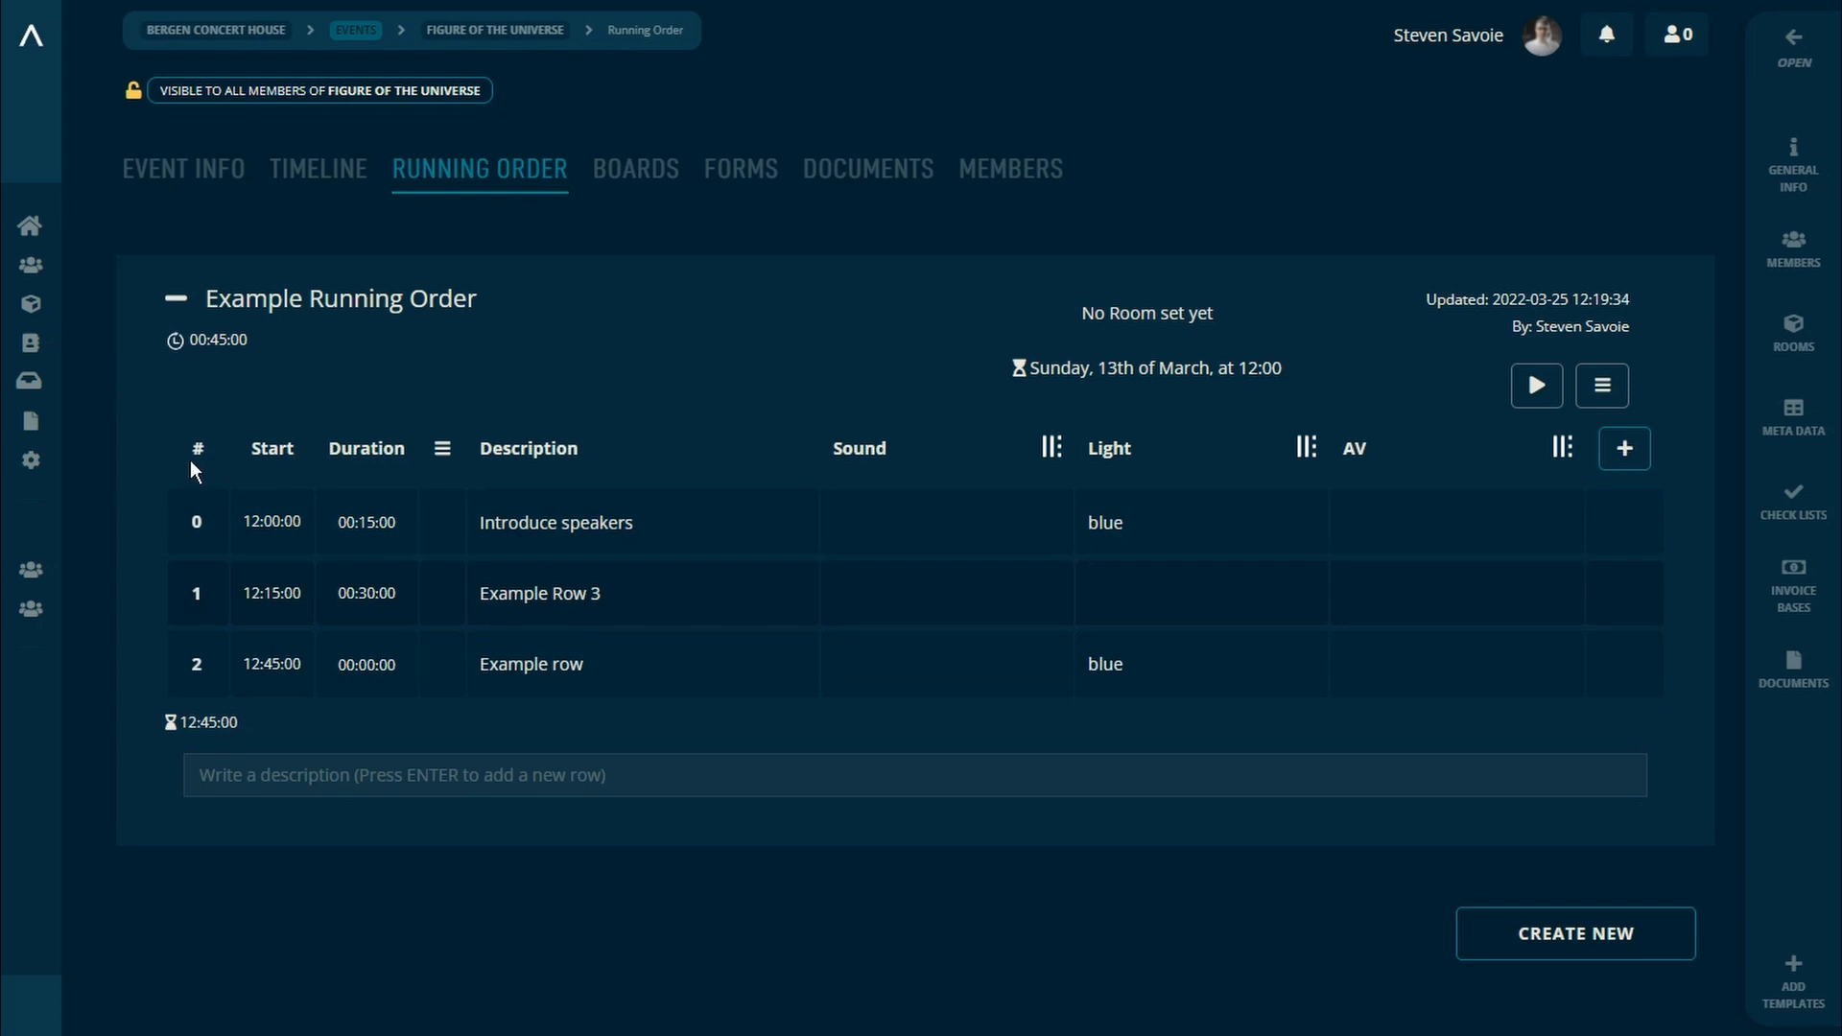
# Step: Select the Introduce speakers and Example row rows together and color both blue
pyautogui.click(273, 523)
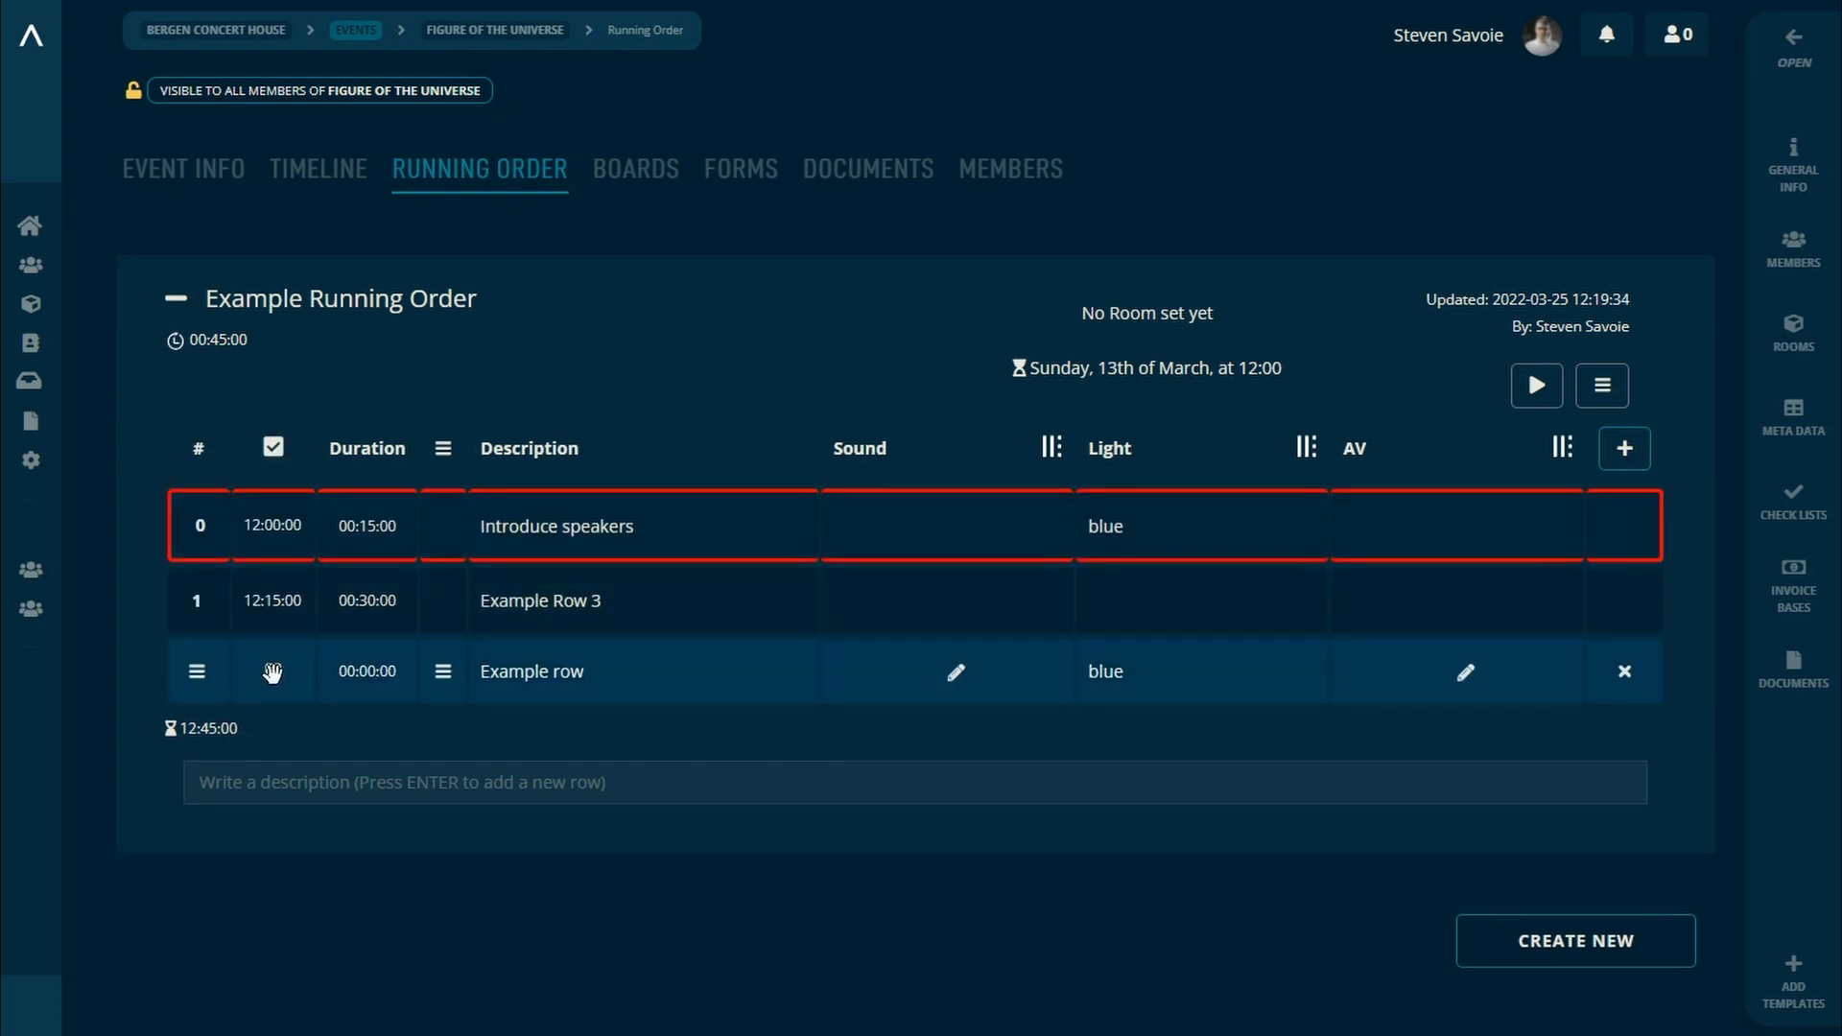
pyautogui.click(273, 674)
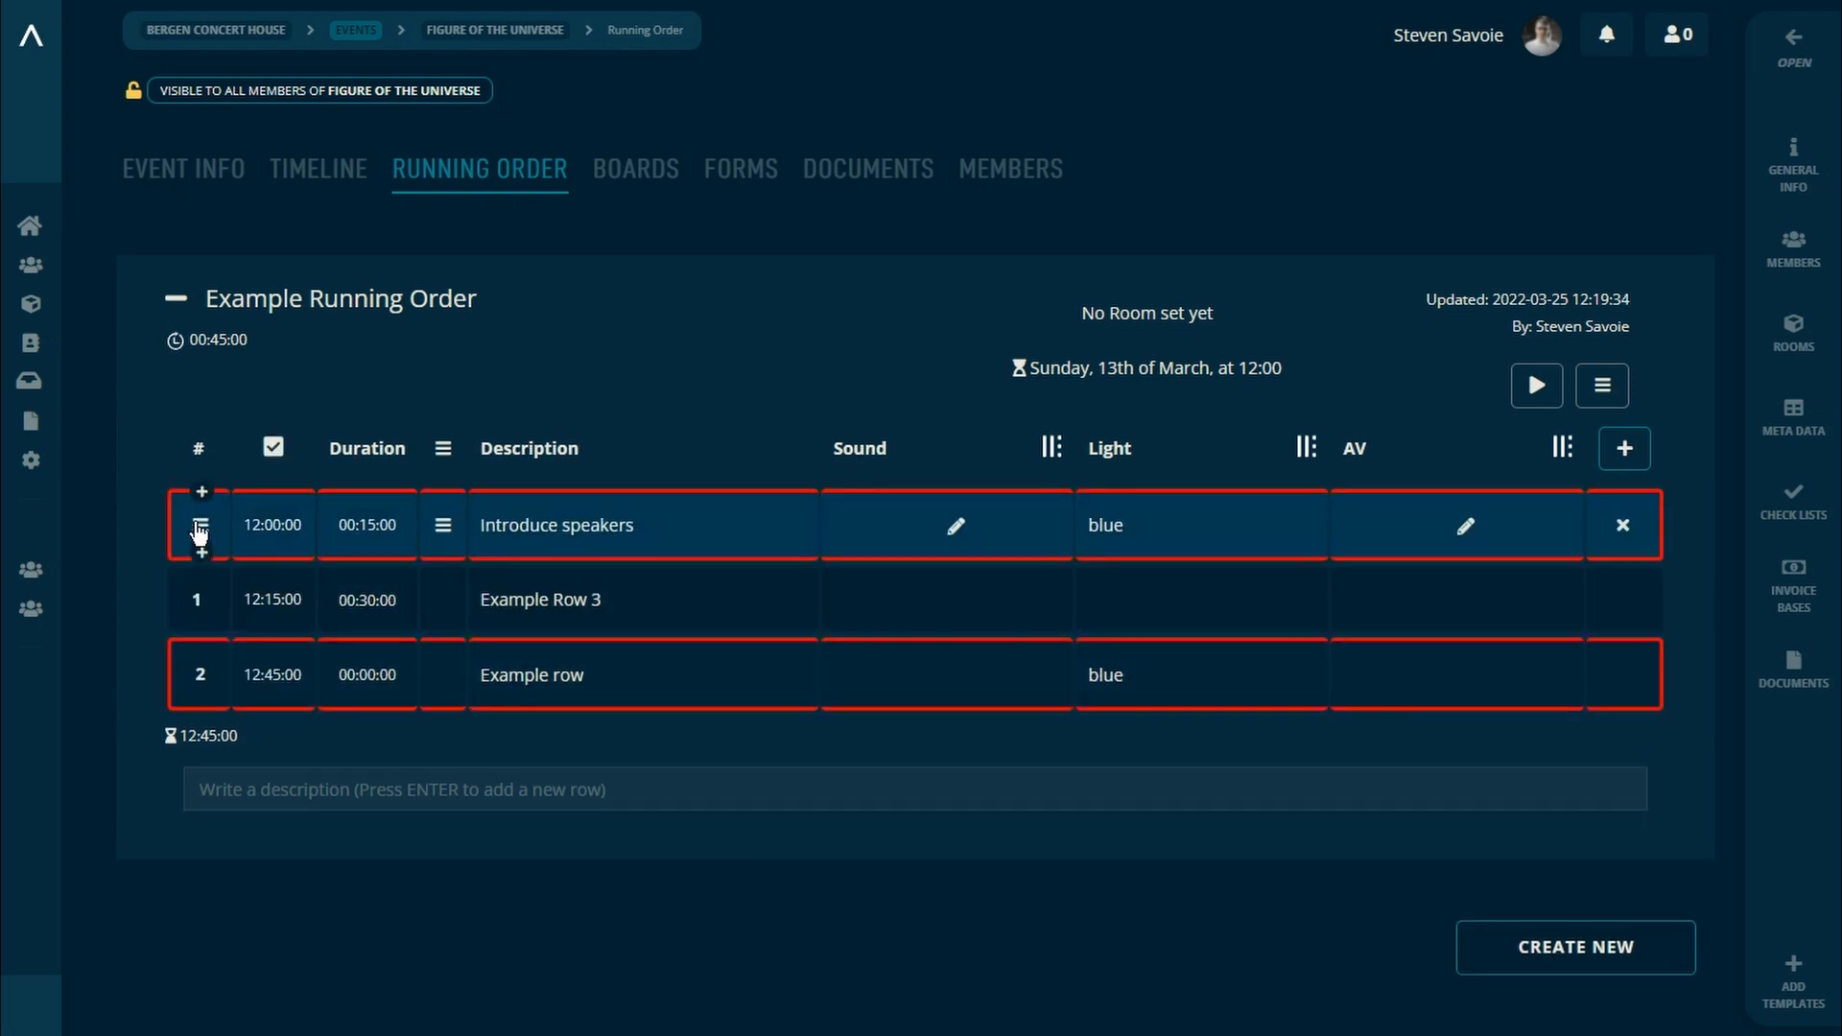
pyautogui.click(201, 525)
pyautogui.click(308, 479)
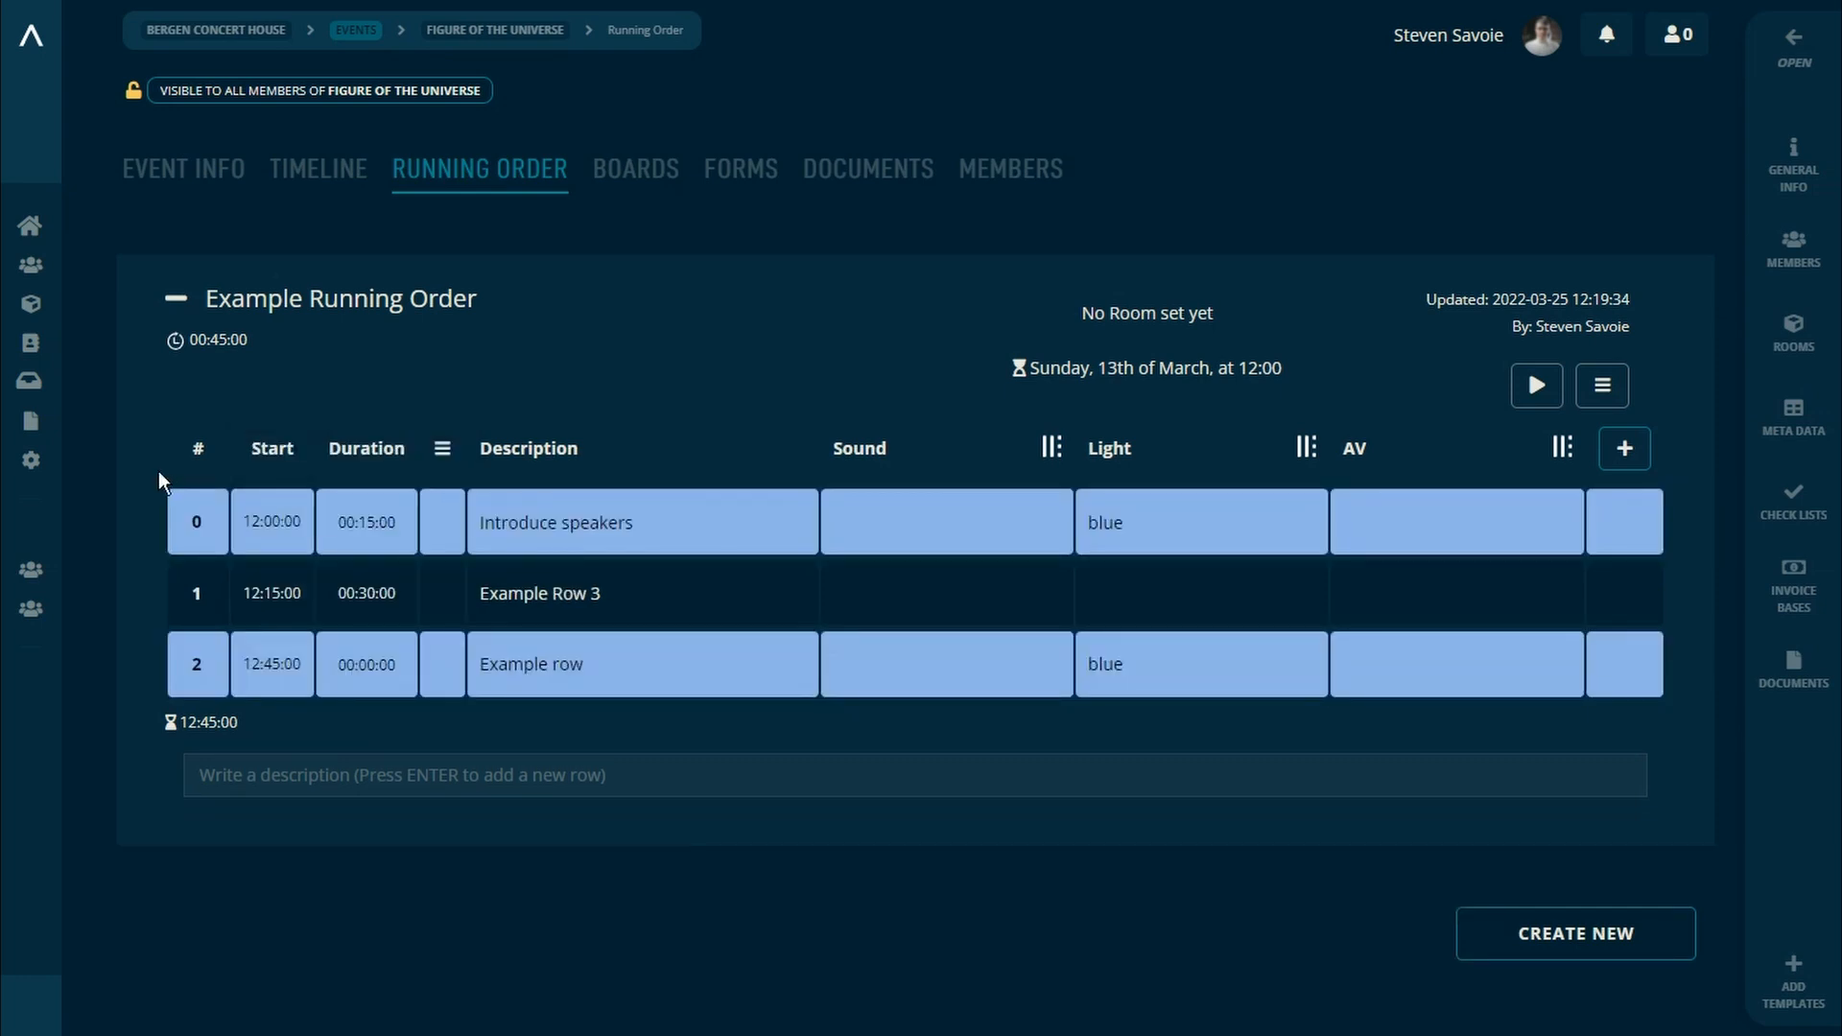
# Step: Add eleven filler rows described df, d, fdf, seven times df, and d
pyautogui.click(211, 773)
pyautogui.write('df d fdf df df df df df df df d')
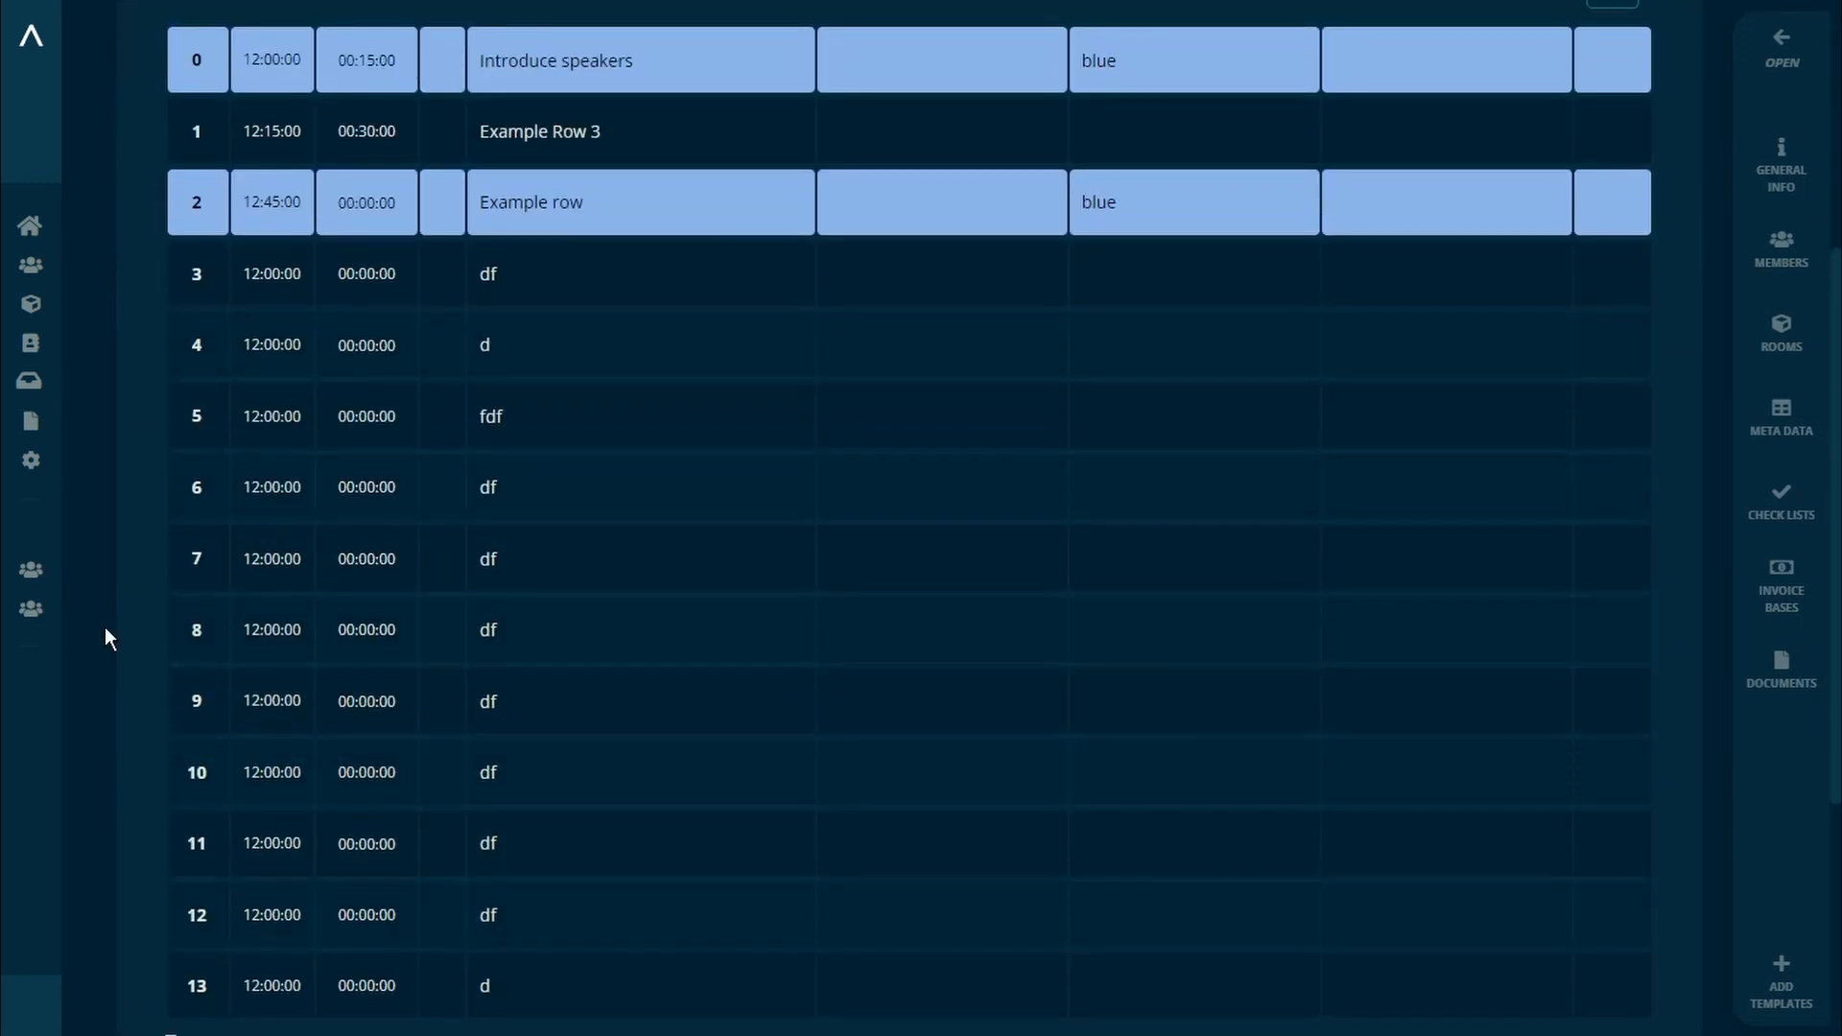
# Step: Select every row except Introduce speakers and Example row, and color the selected rows green
pyautogui.scroll(1, 106, 625)
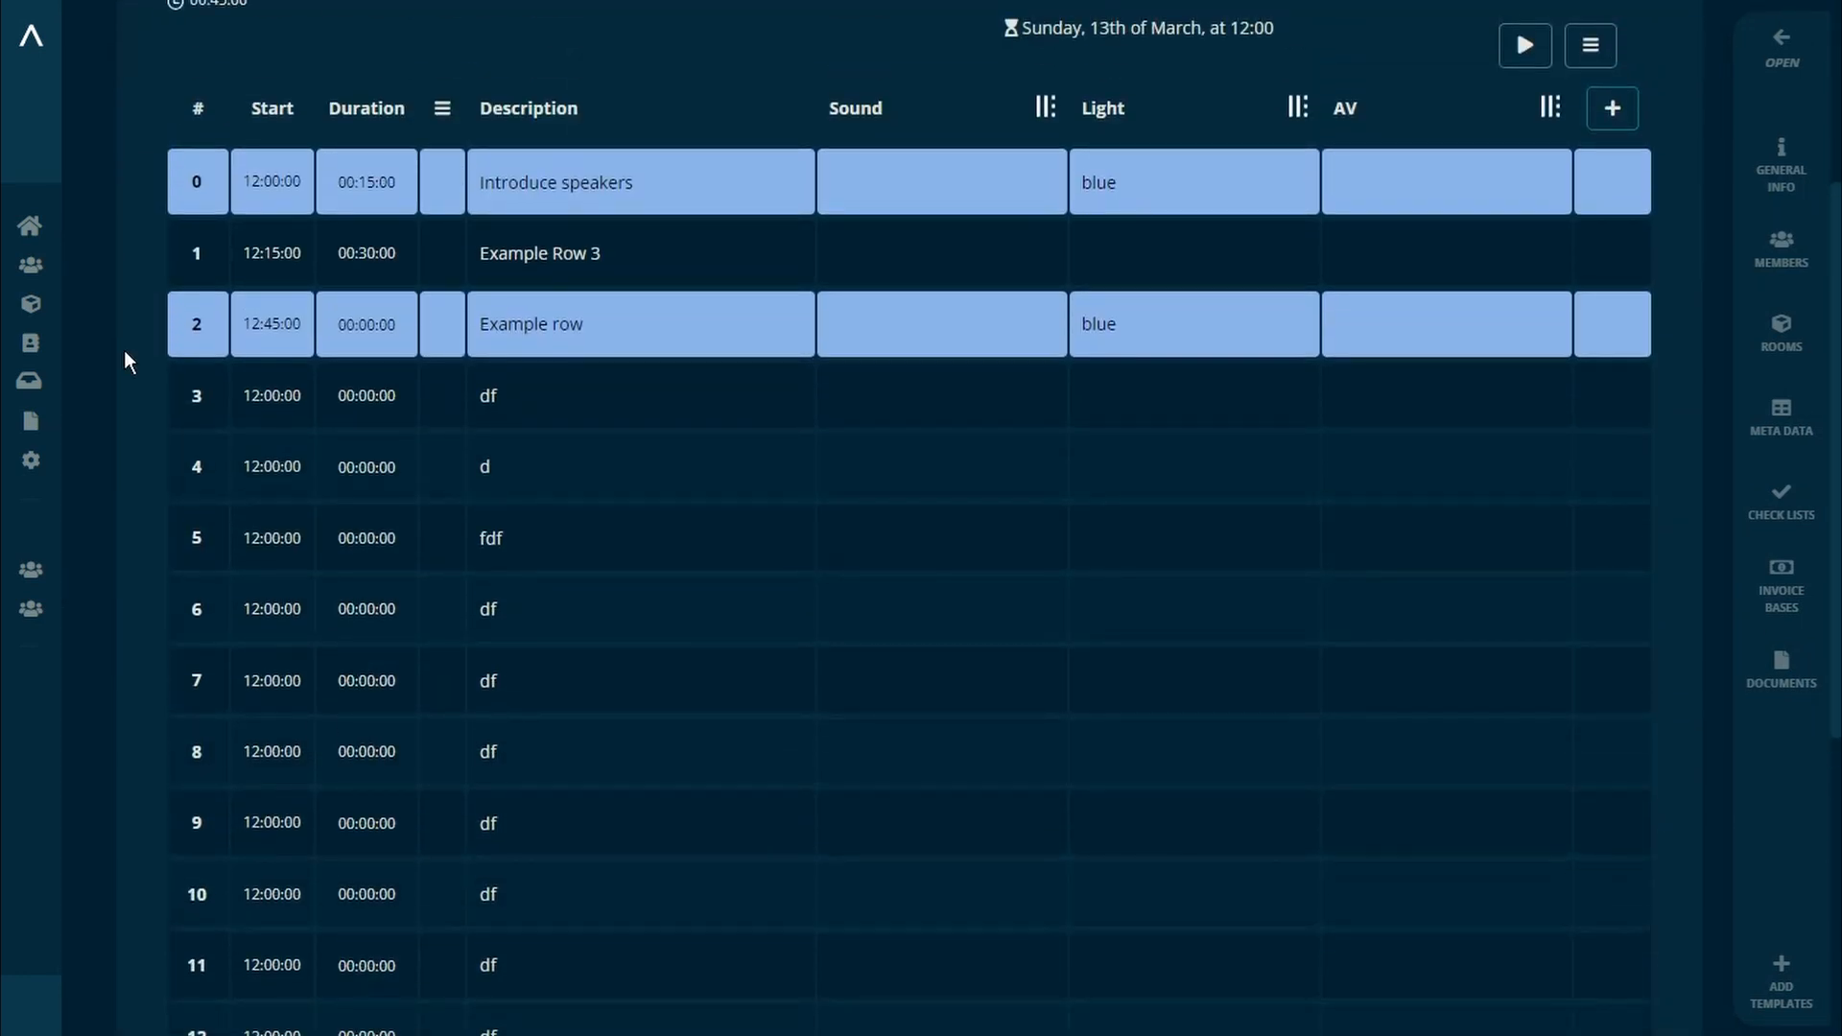
pyautogui.click(273, 395)
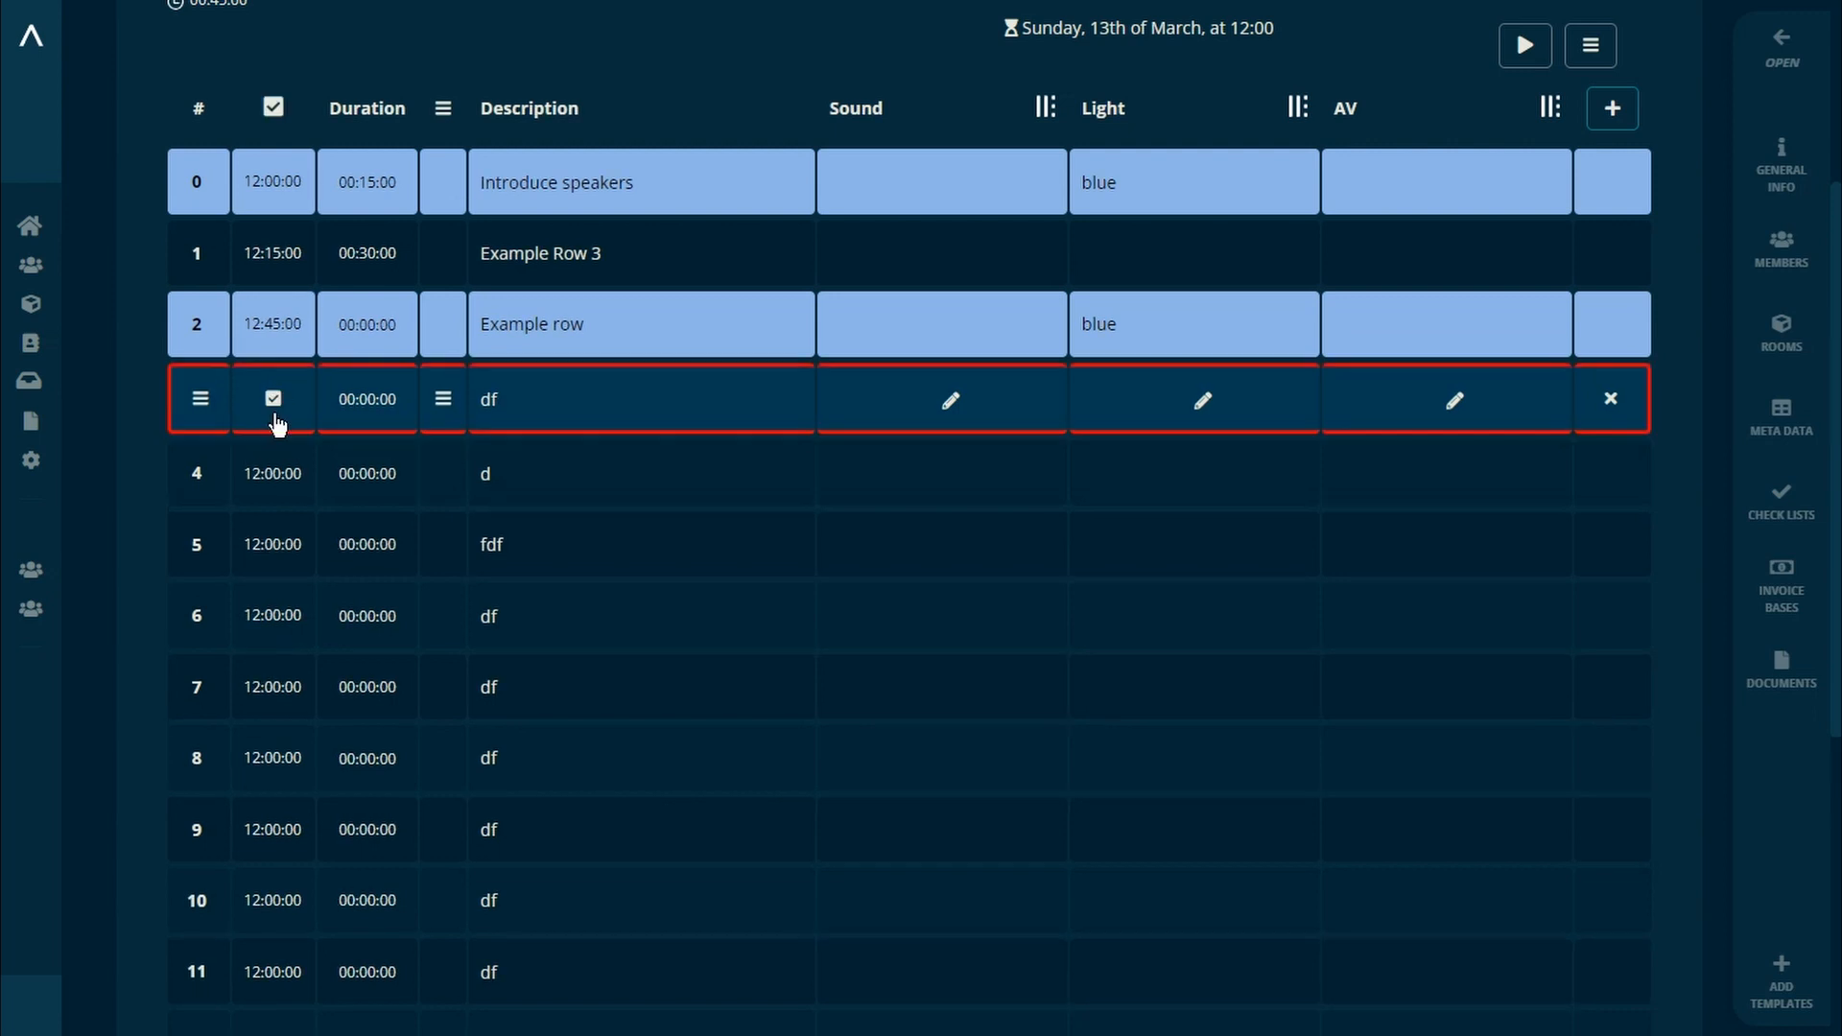
pyautogui.click(271, 474)
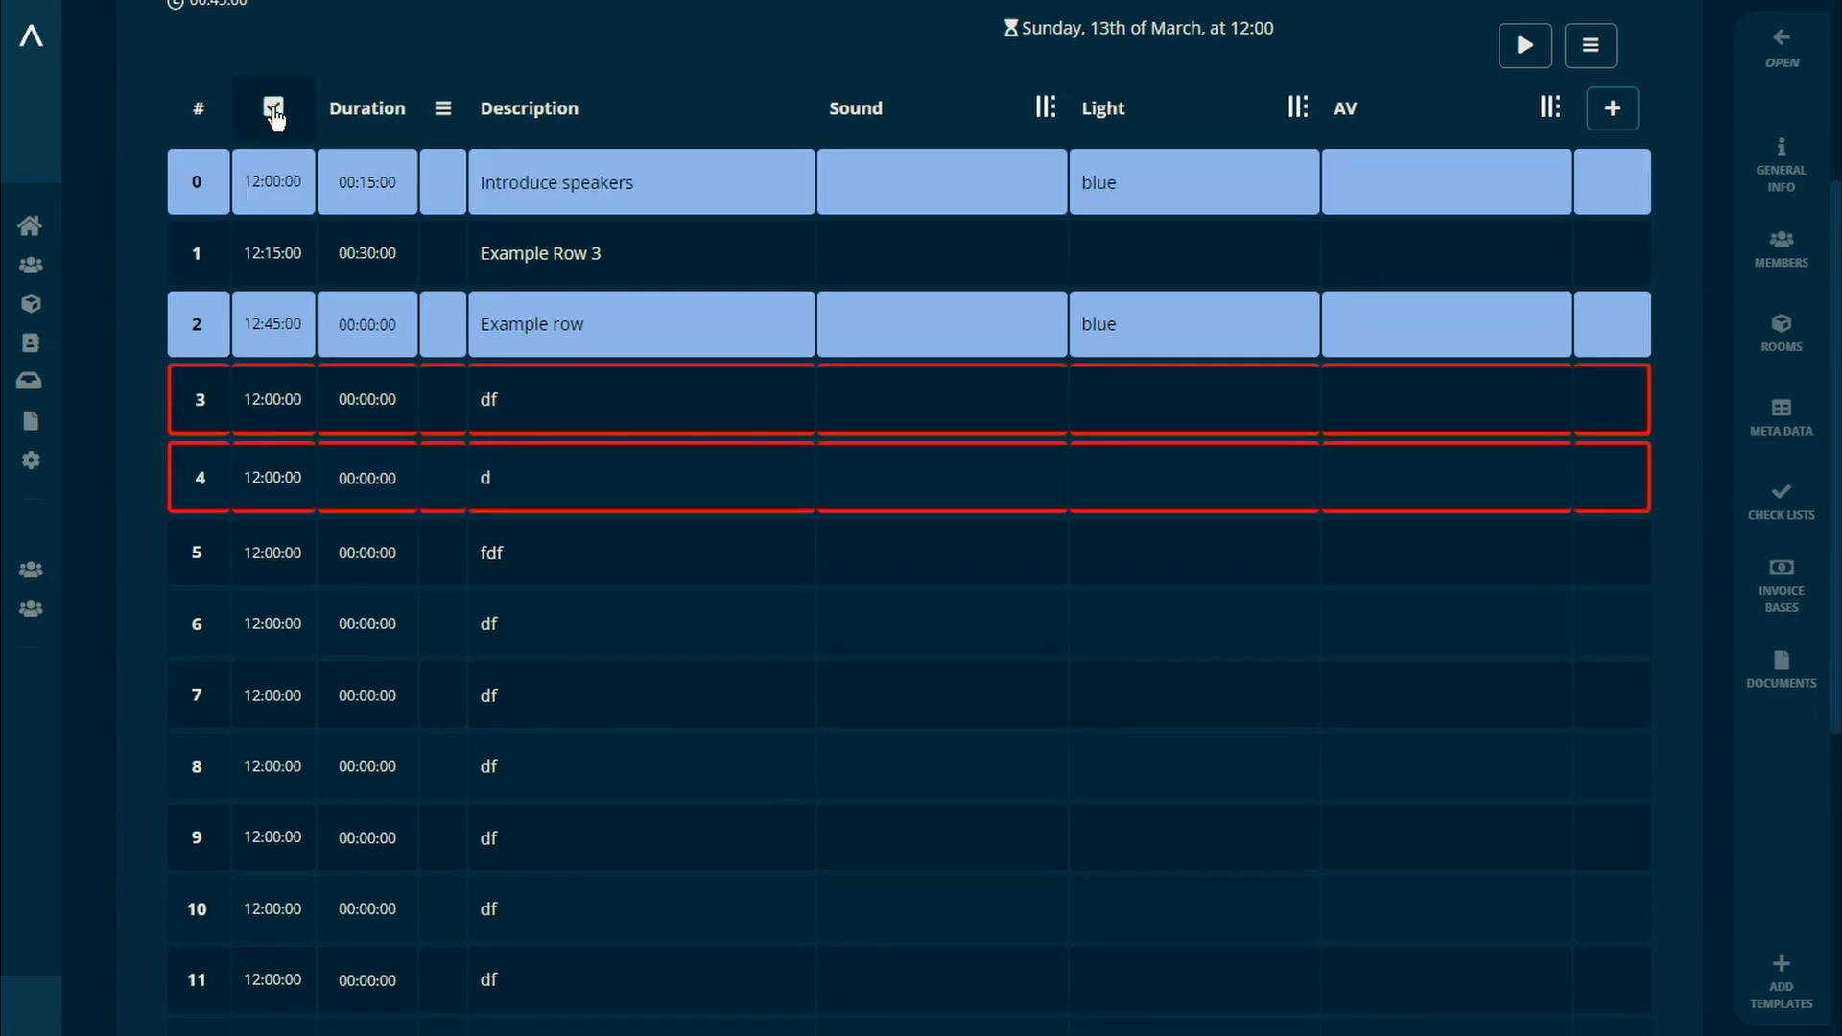
pyautogui.click(274, 108)
pyautogui.click(273, 108)
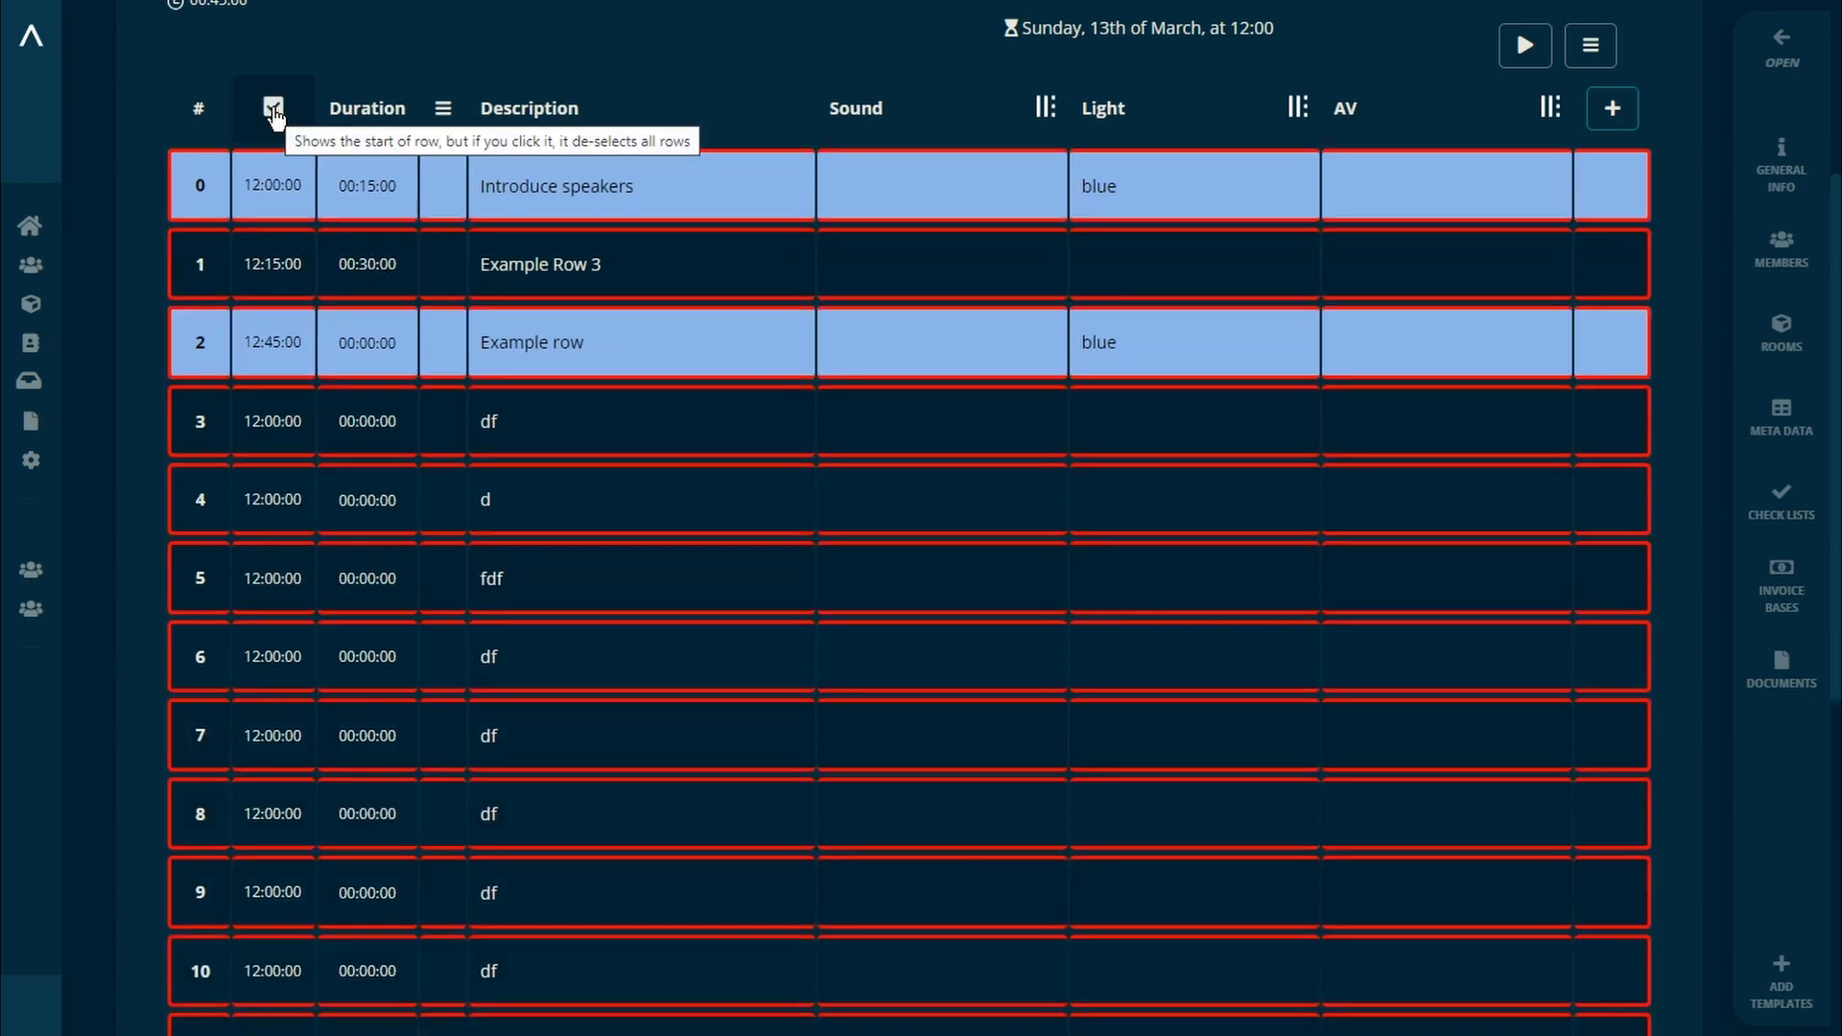
pyautogui.click(274, 185)
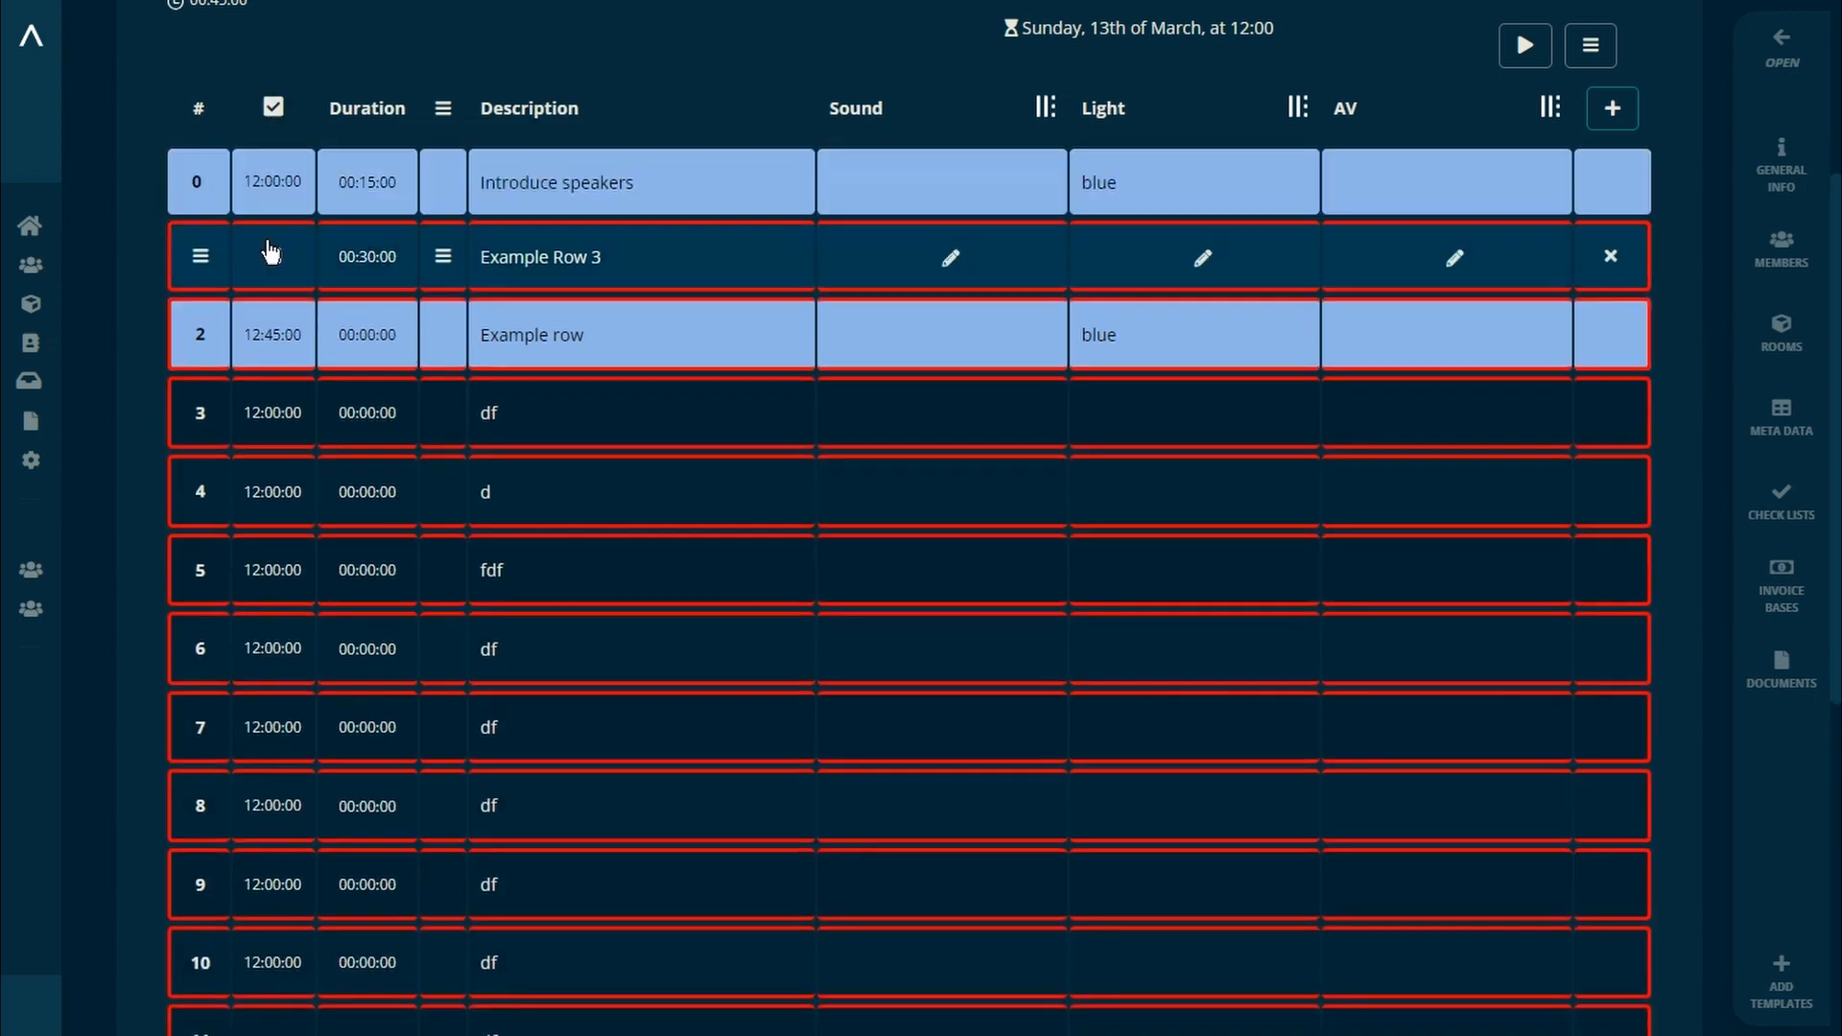
pyautogui.click(273, 336)
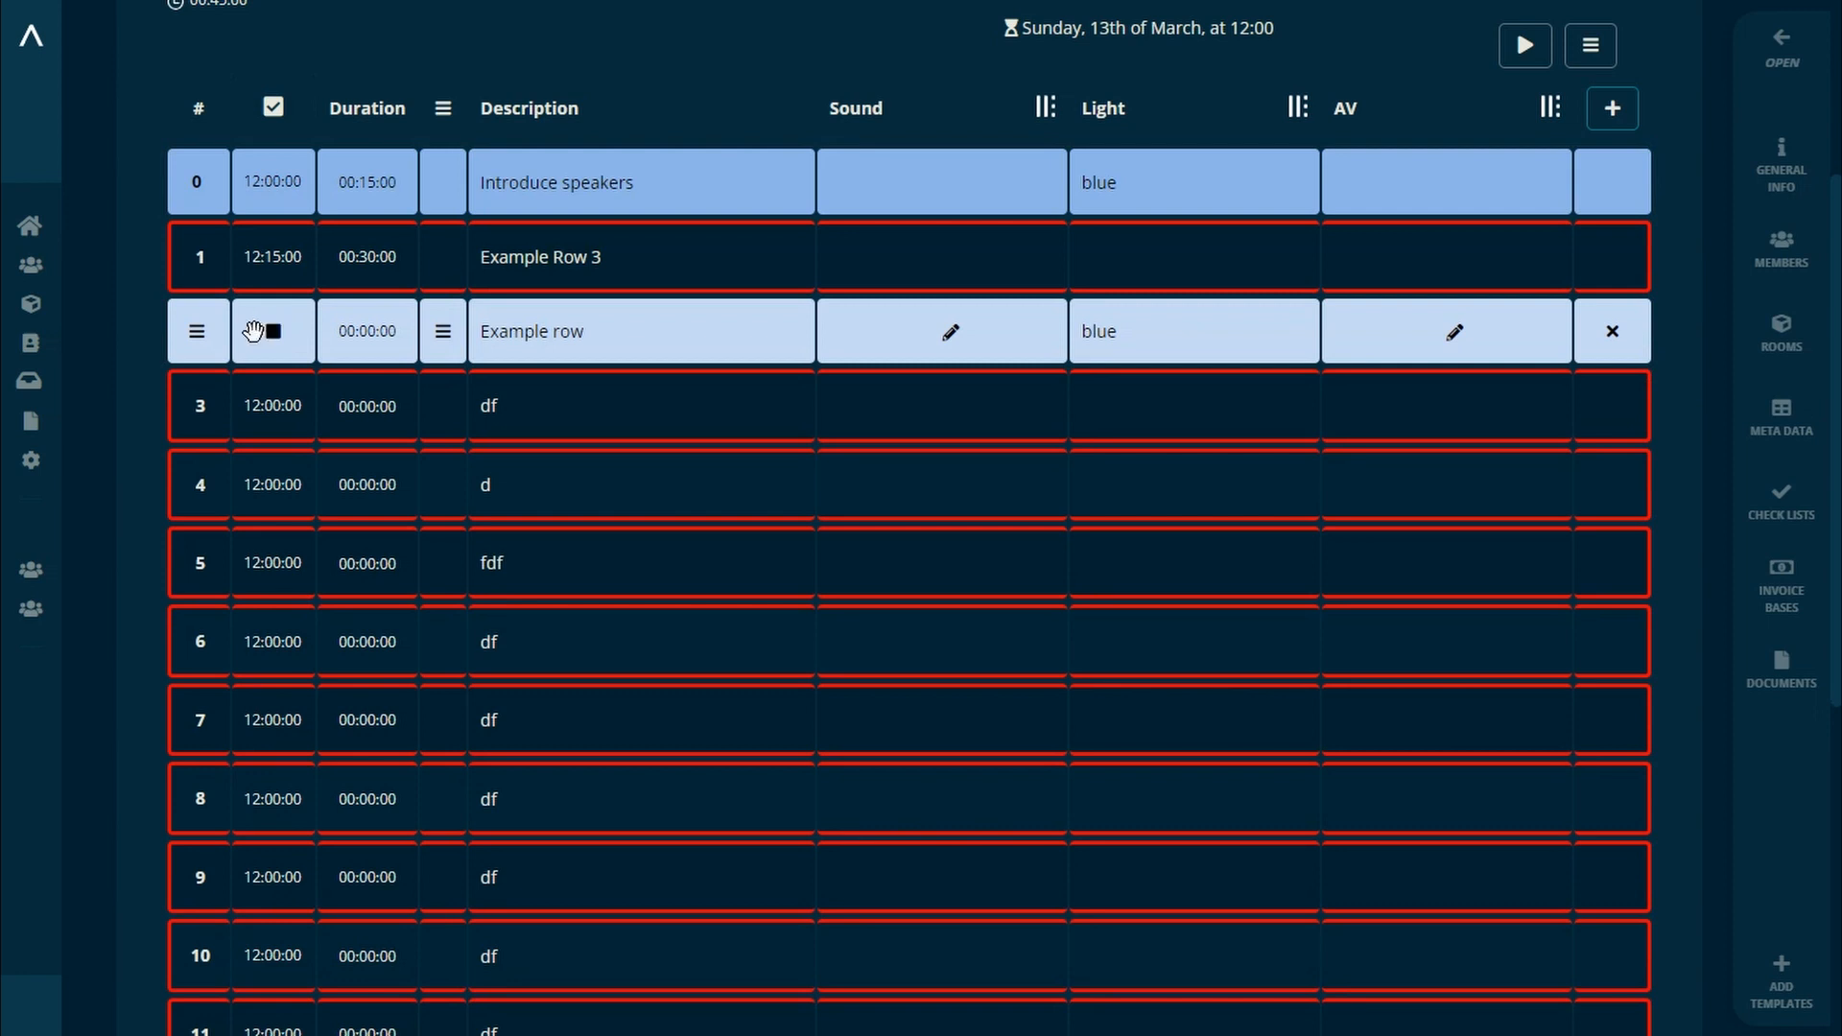
pyautogui.click(202, 407)
pyautogui.click(263, 478)
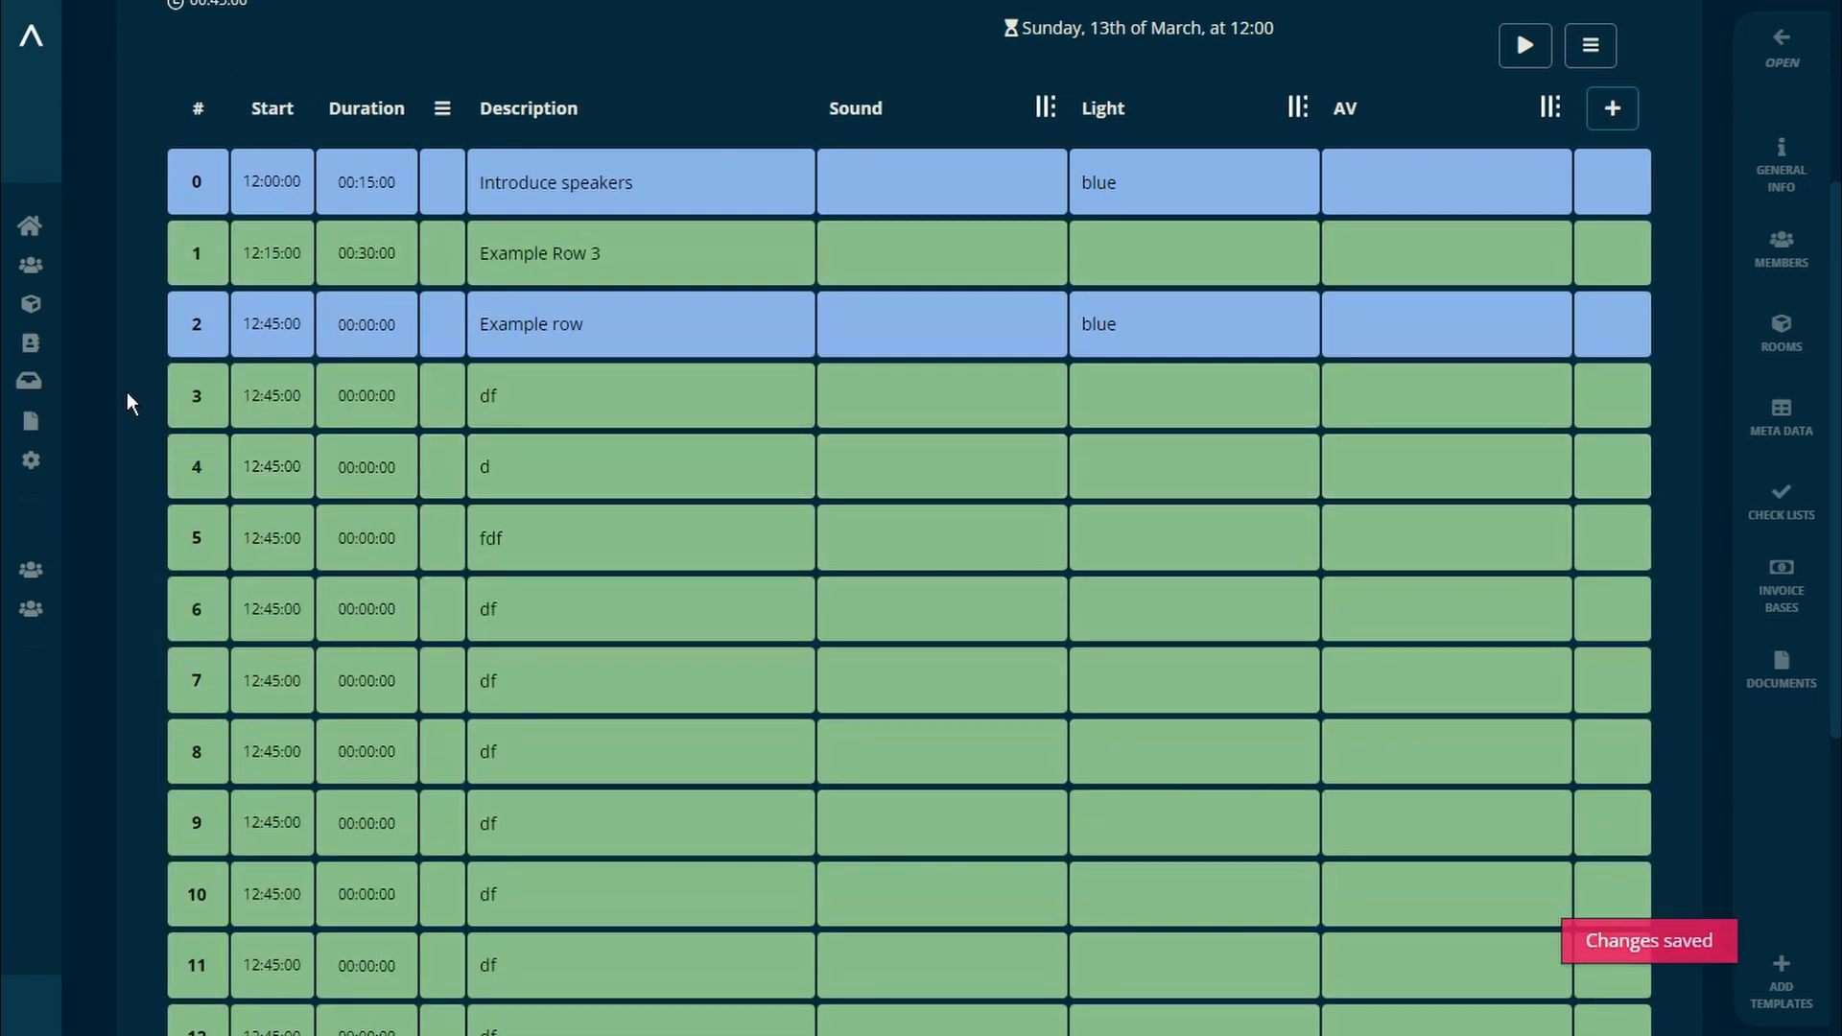
# Step: Assign the Main Hall room to the Example Running Order
pyautogui.scroll(3, 100, 372)
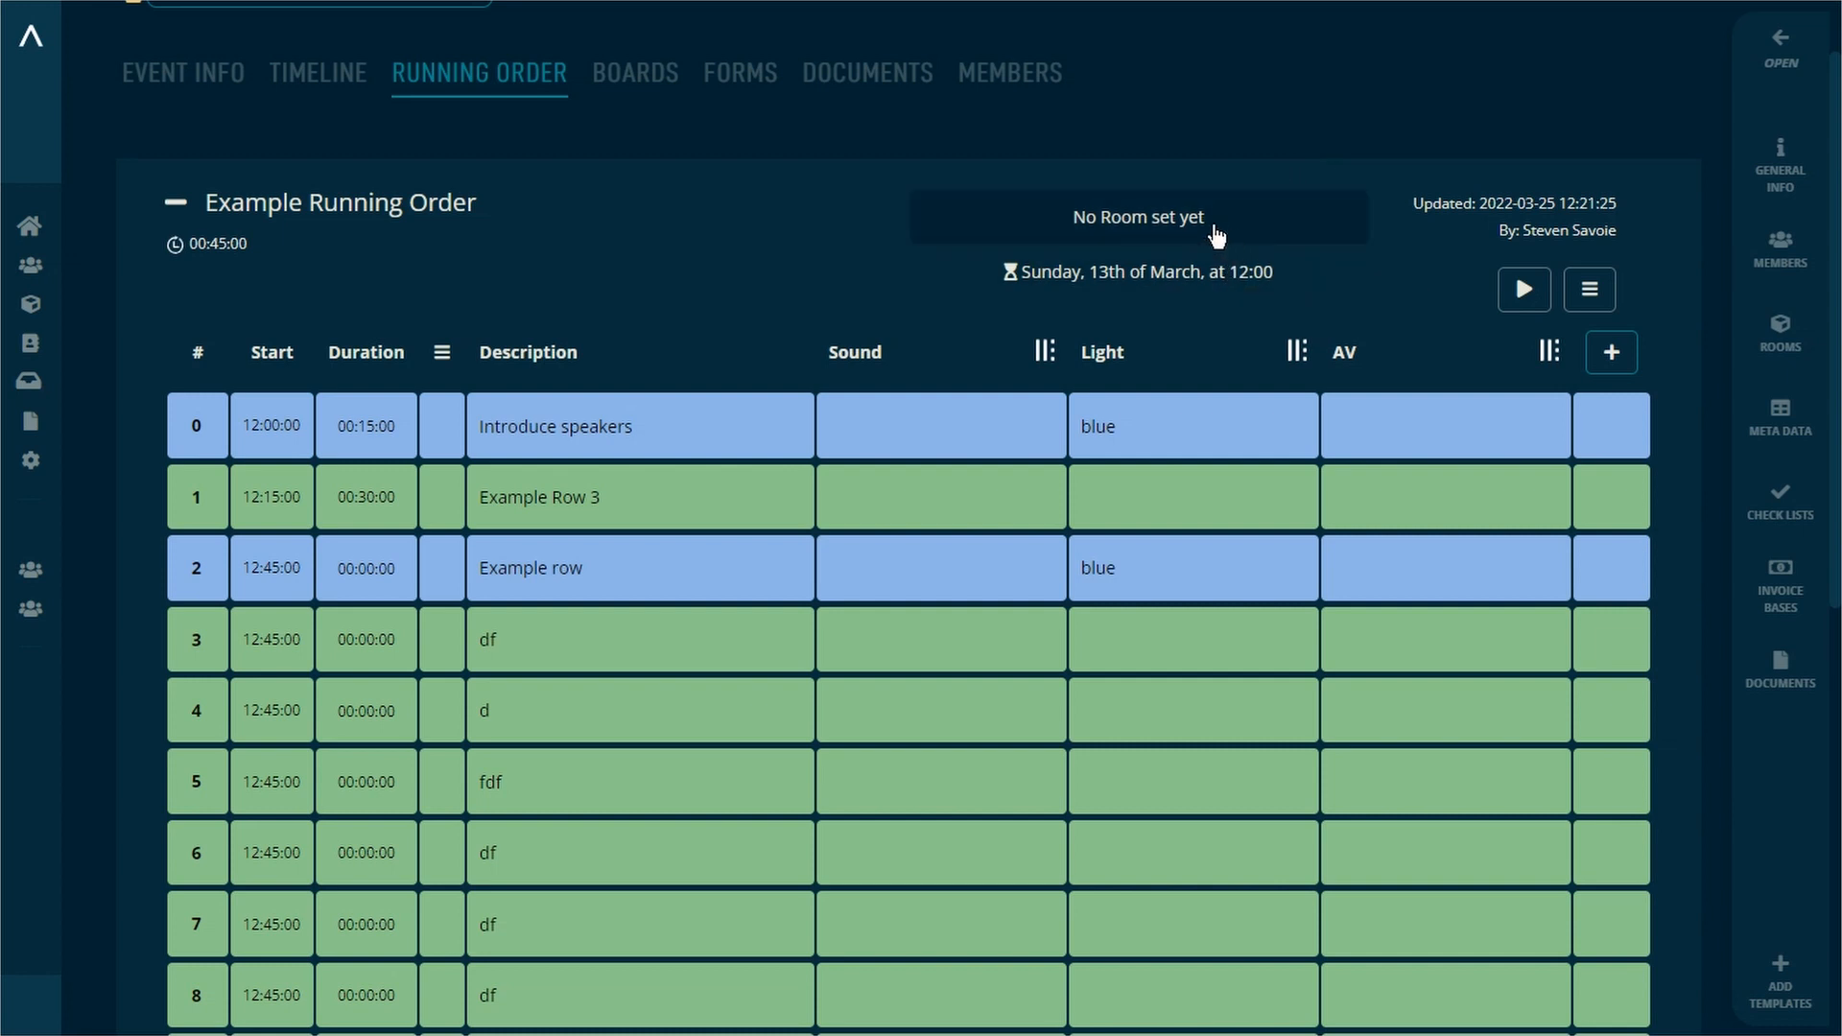
pyautogui.click(1215, 230)
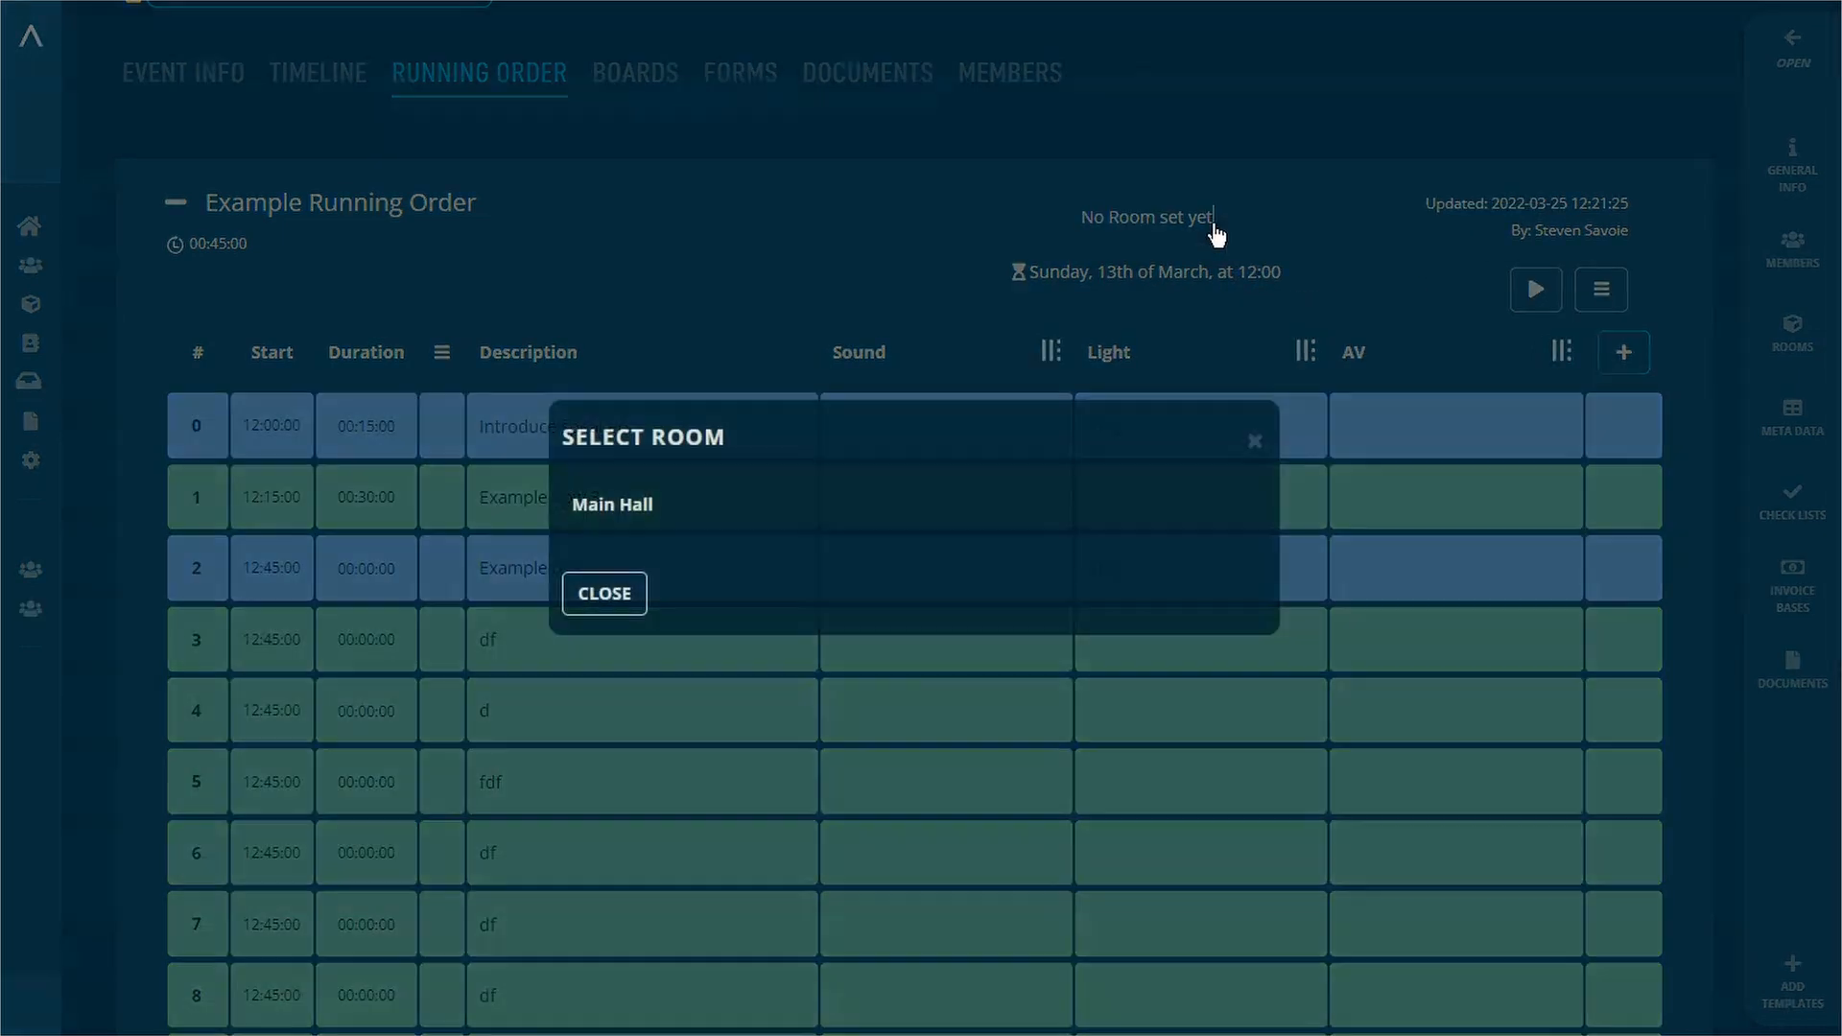
pyautogui.click(646, 508)
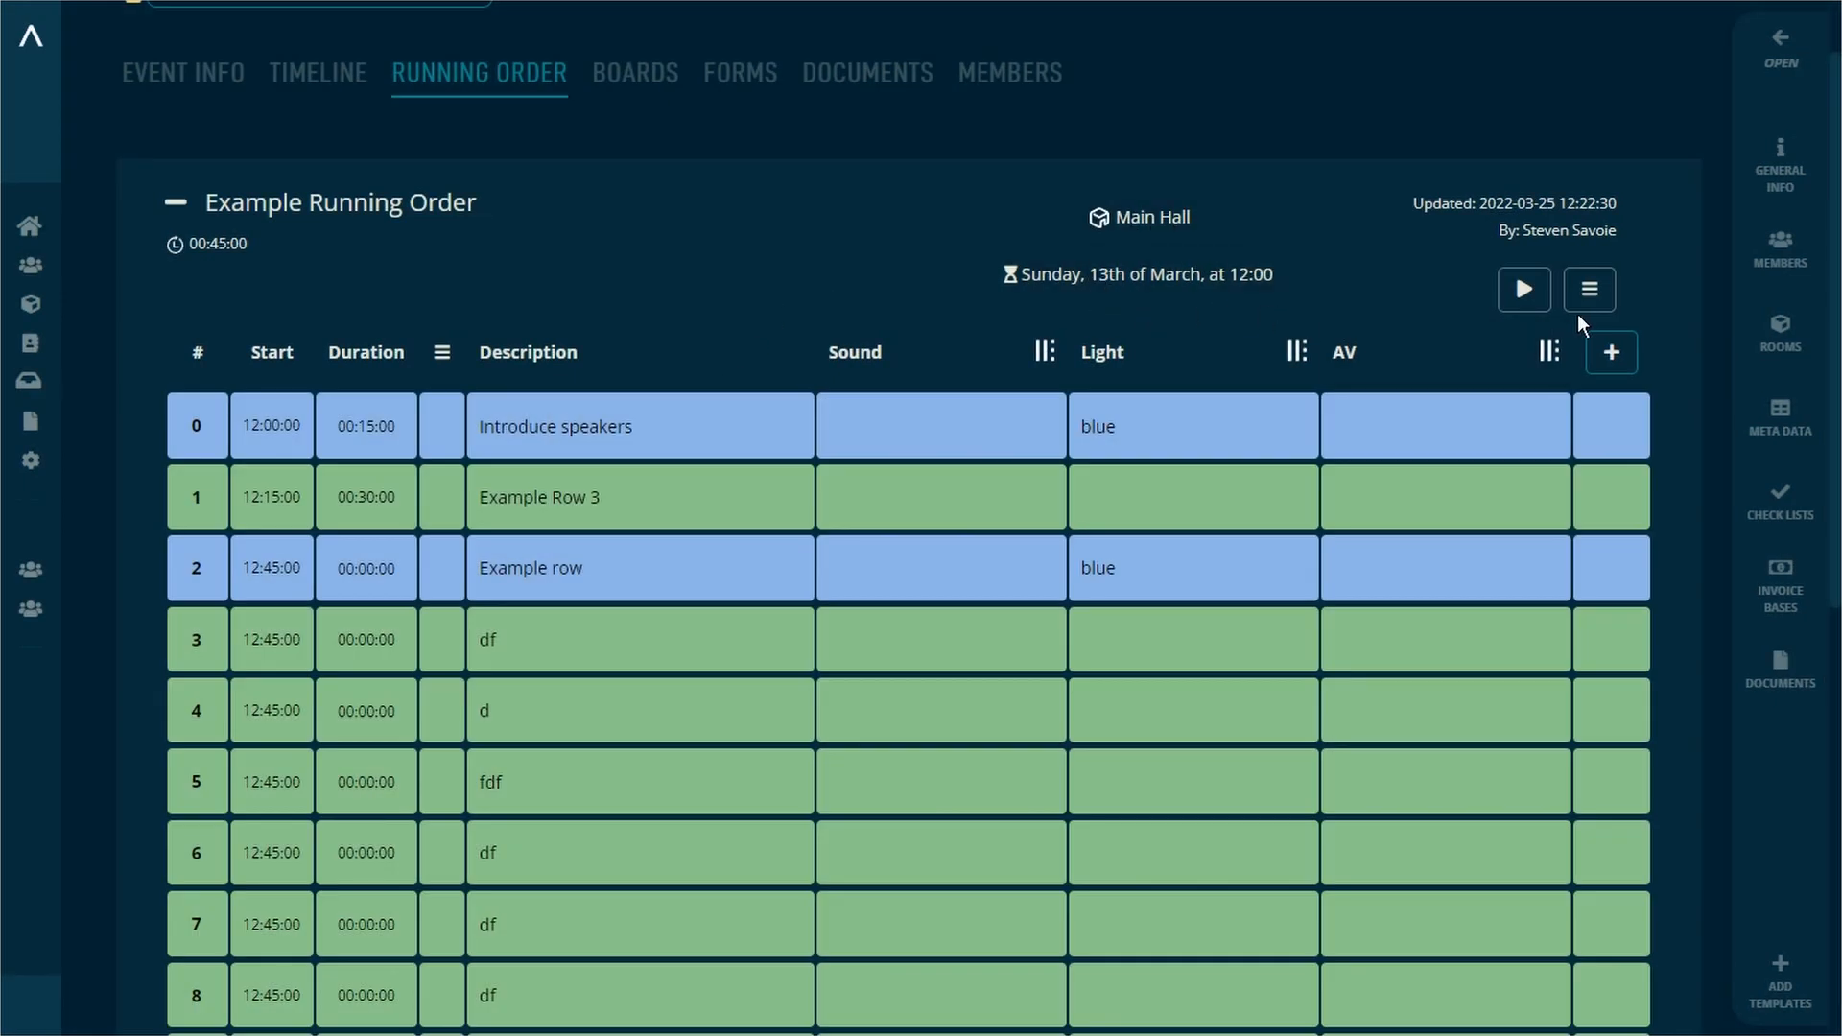
pyautogui.click(1589, 291)
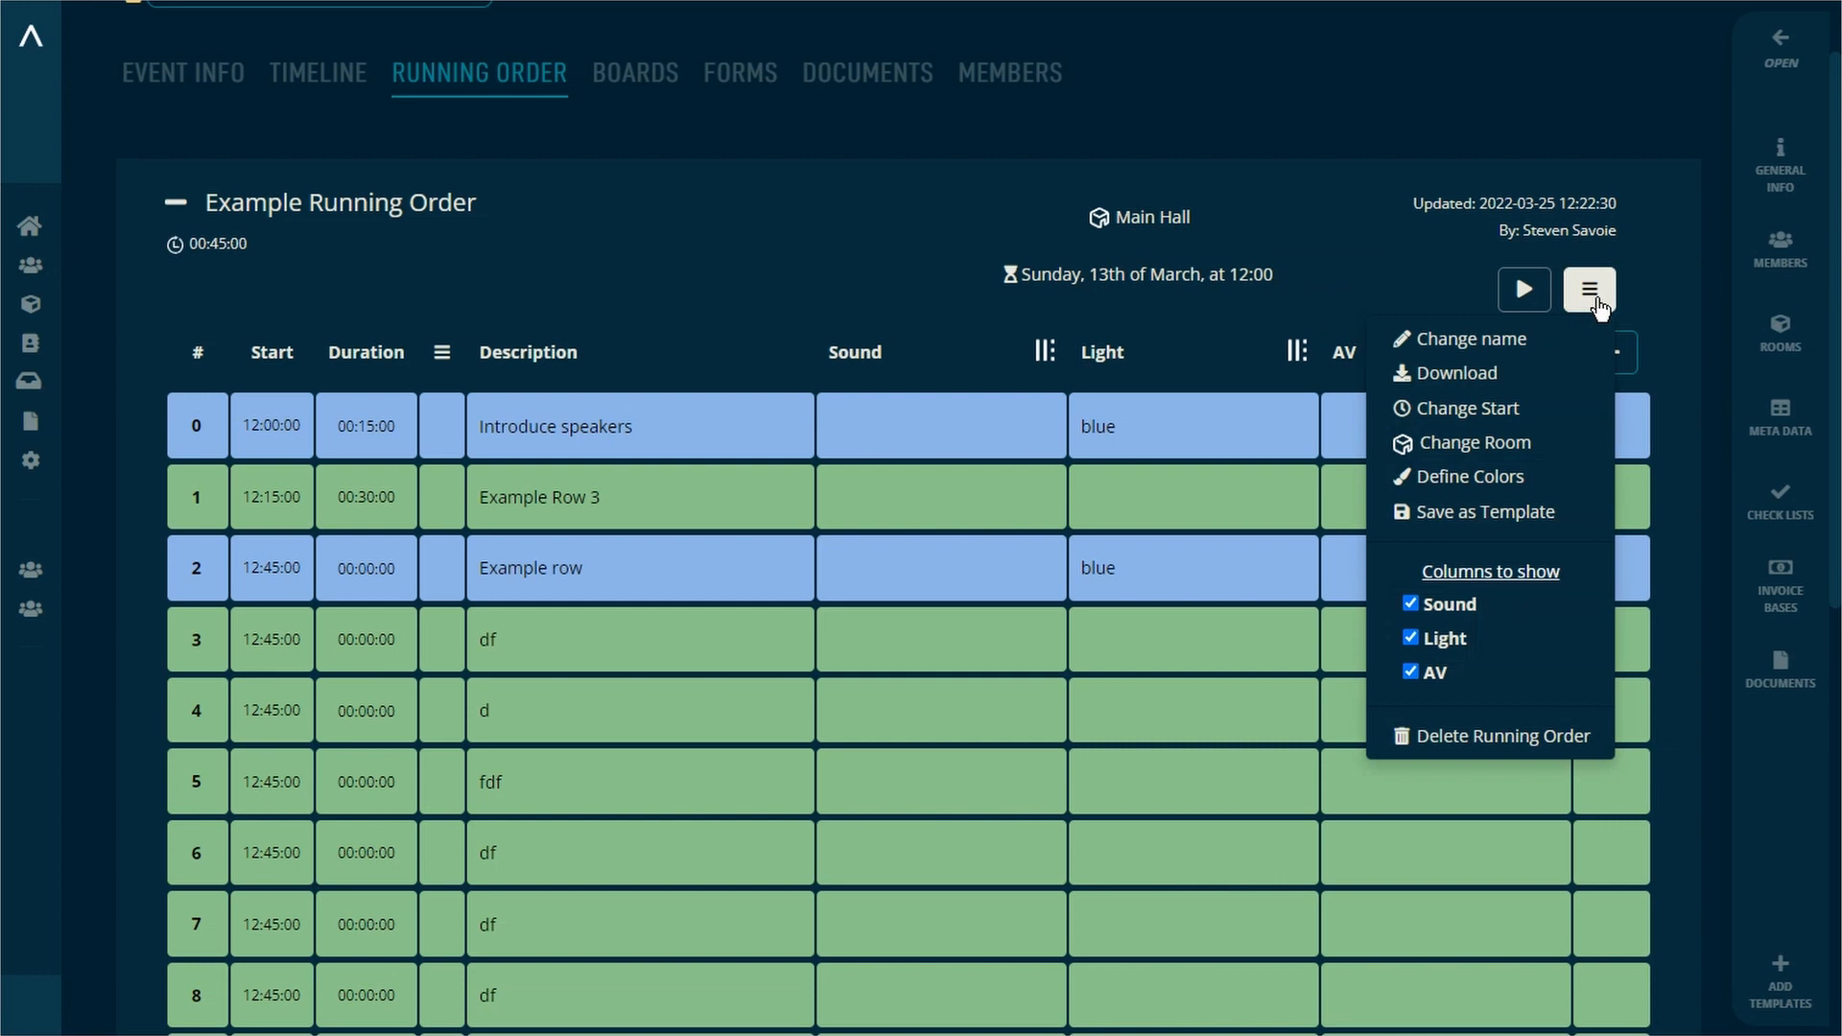
pyautogui.click(1593, 300)
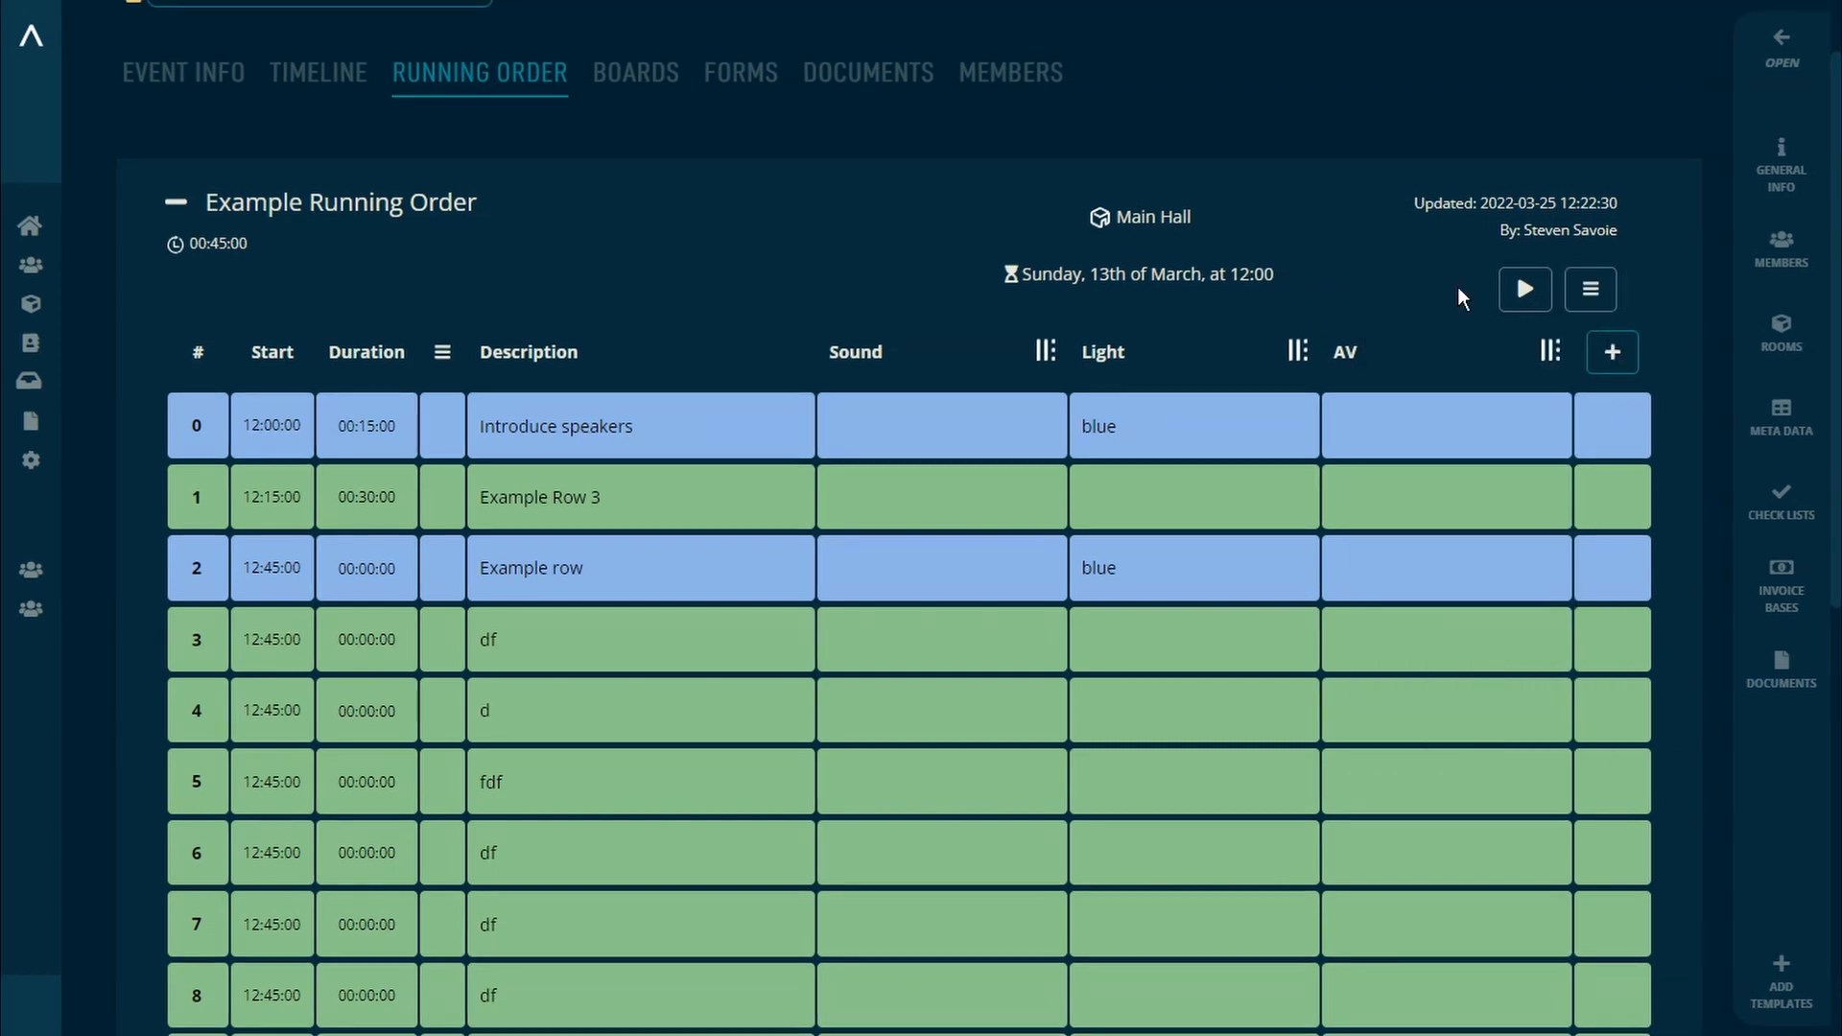
# Step: Add a text column titled Test with editing left unrestricted, and set its column width to Small
pyautogui.click(1599, 353)
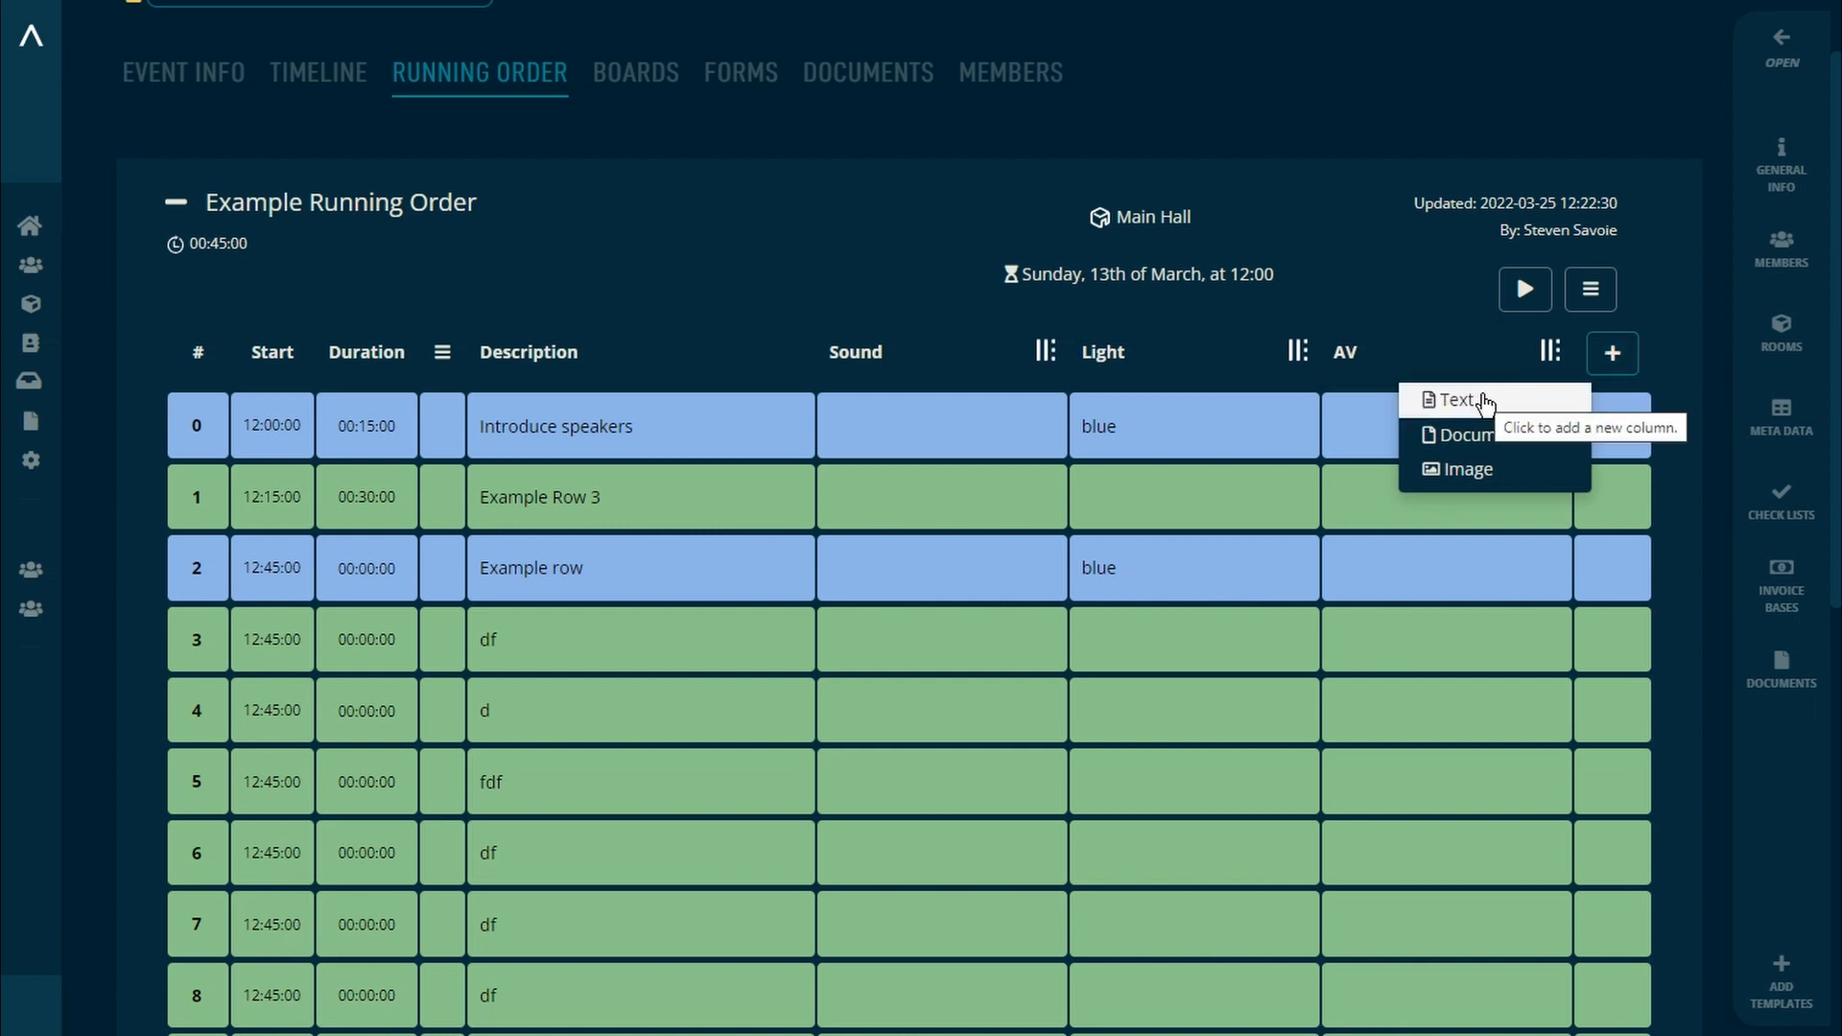
pyautogui.click(1483, 401)
pyautogui.write('Test')
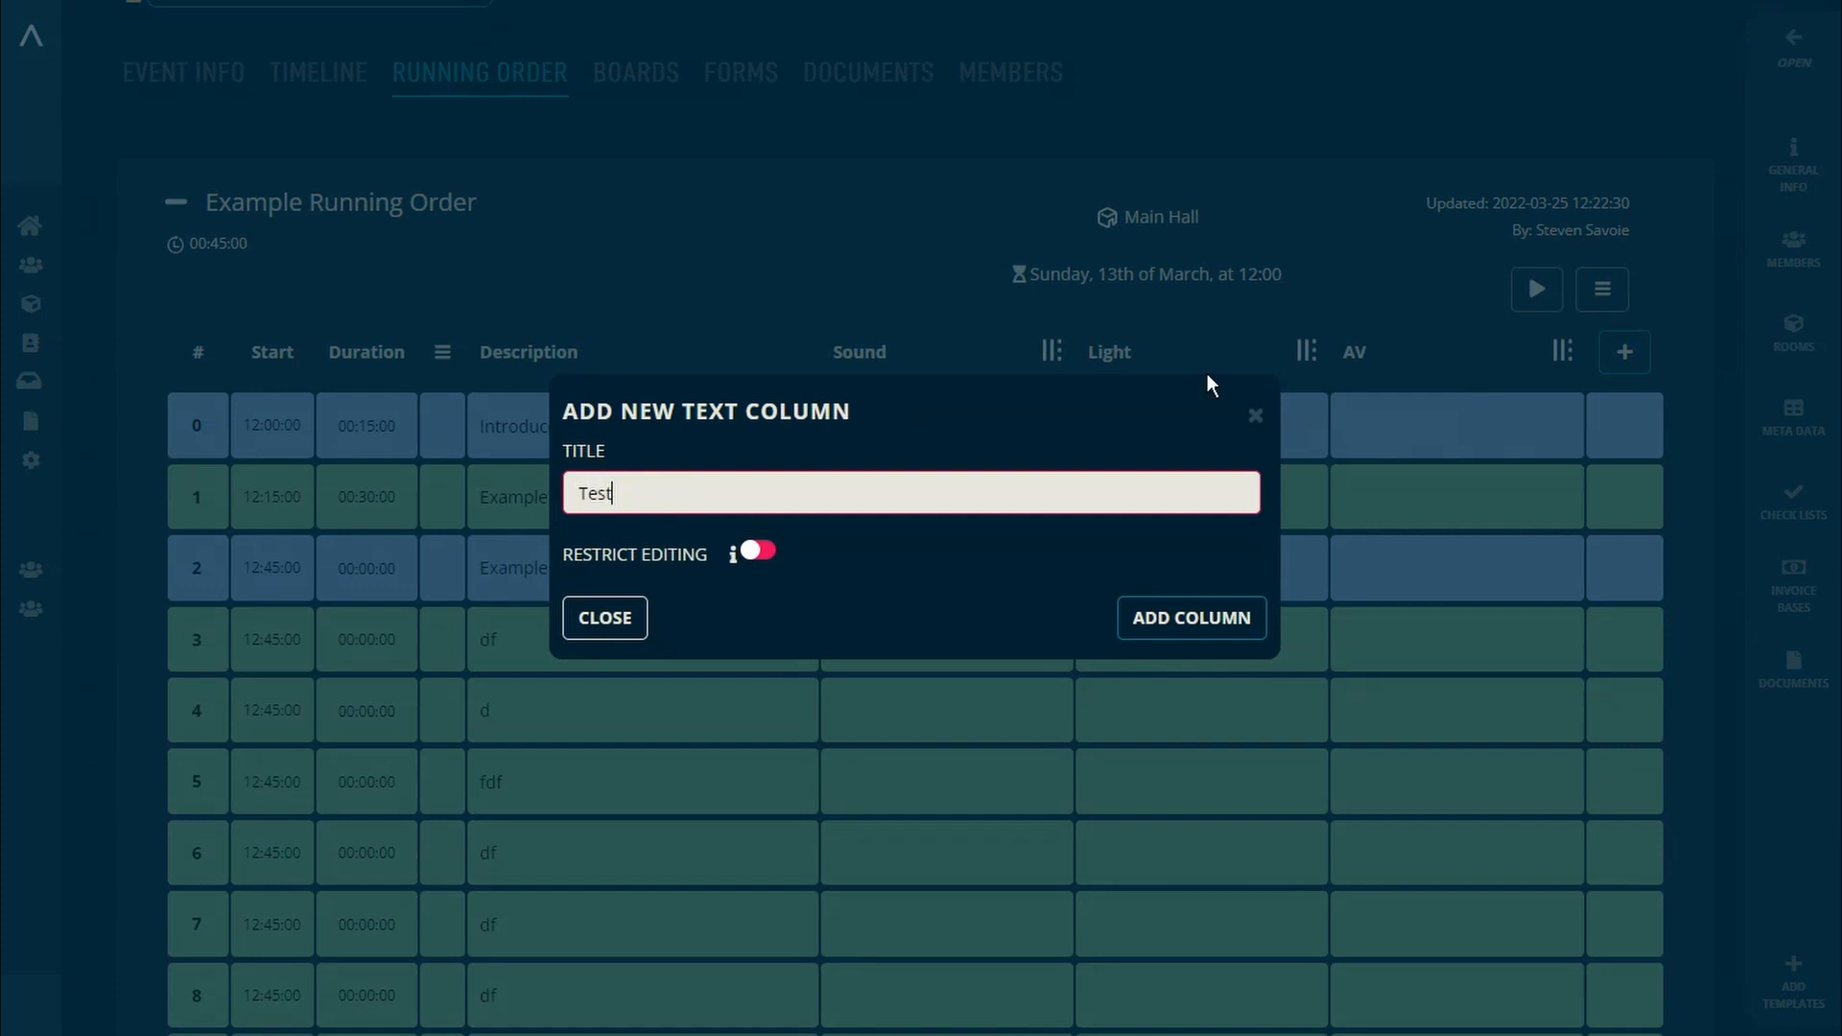
pyautogui.click(753, 554)
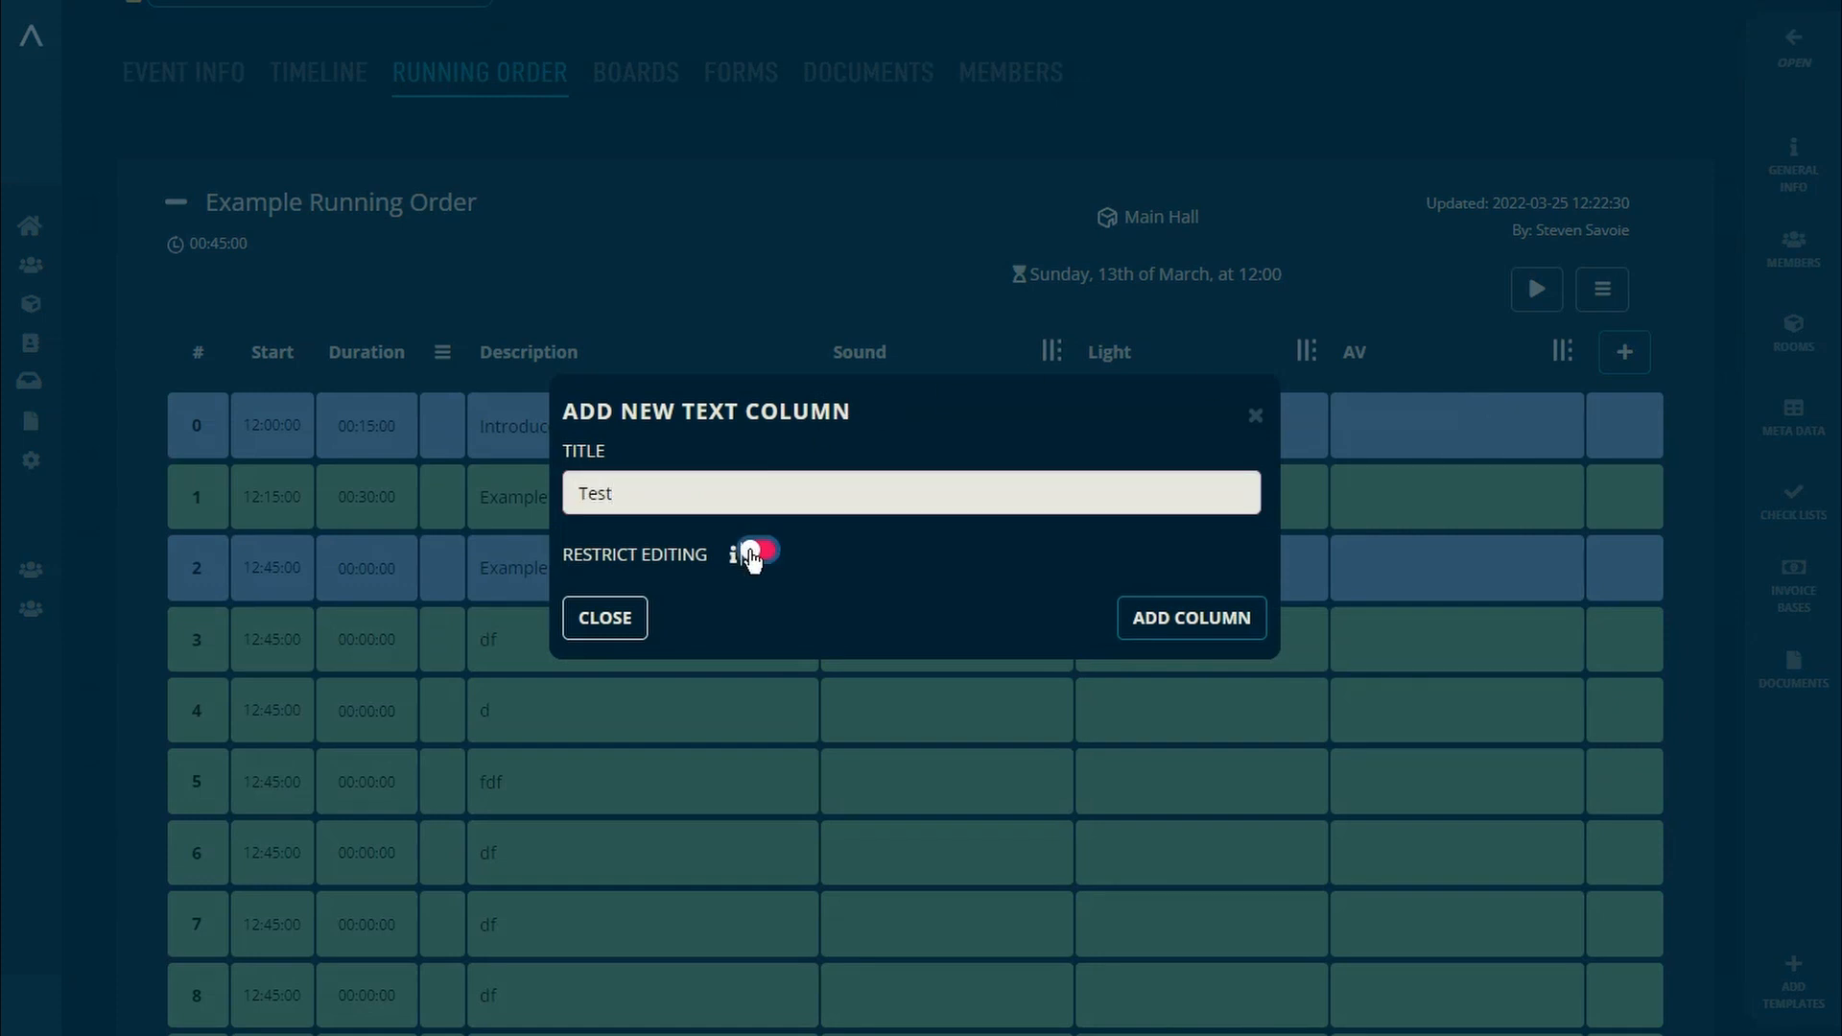
pyautogui.click(753, 554)
pyautogui.click(1165, 619)
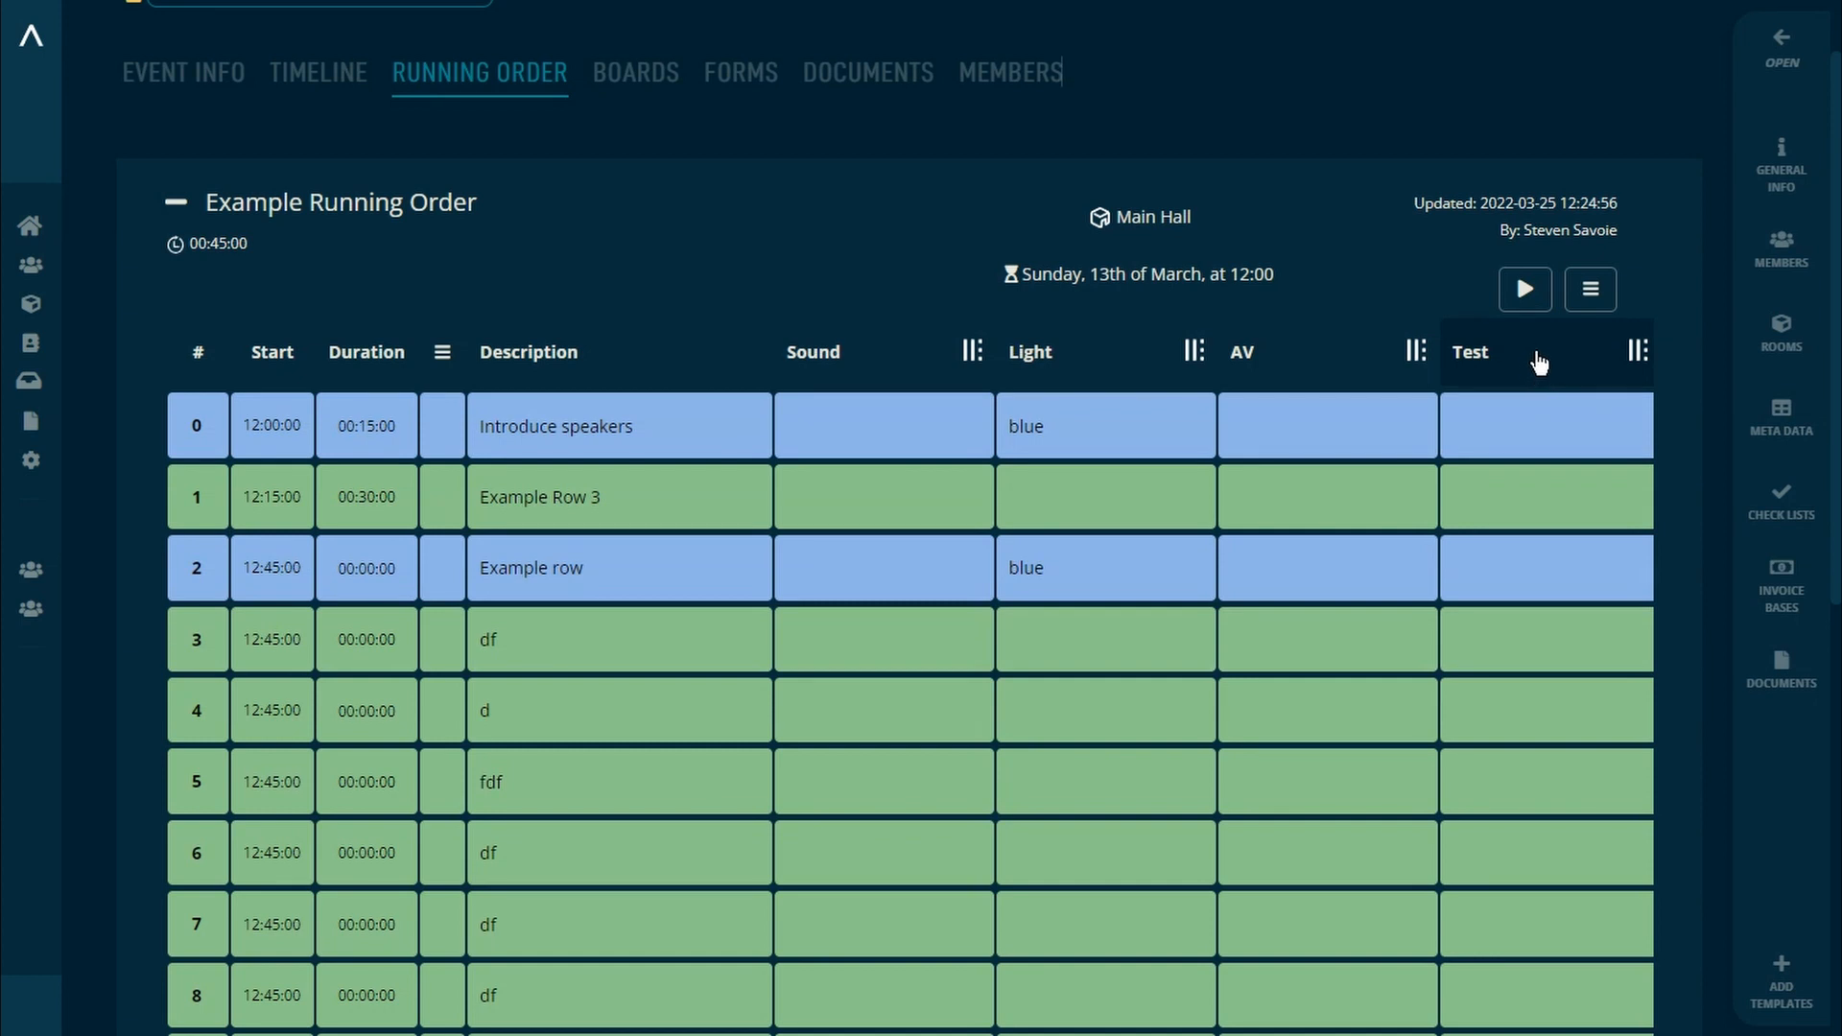
pyautogui.click(1535, 361)
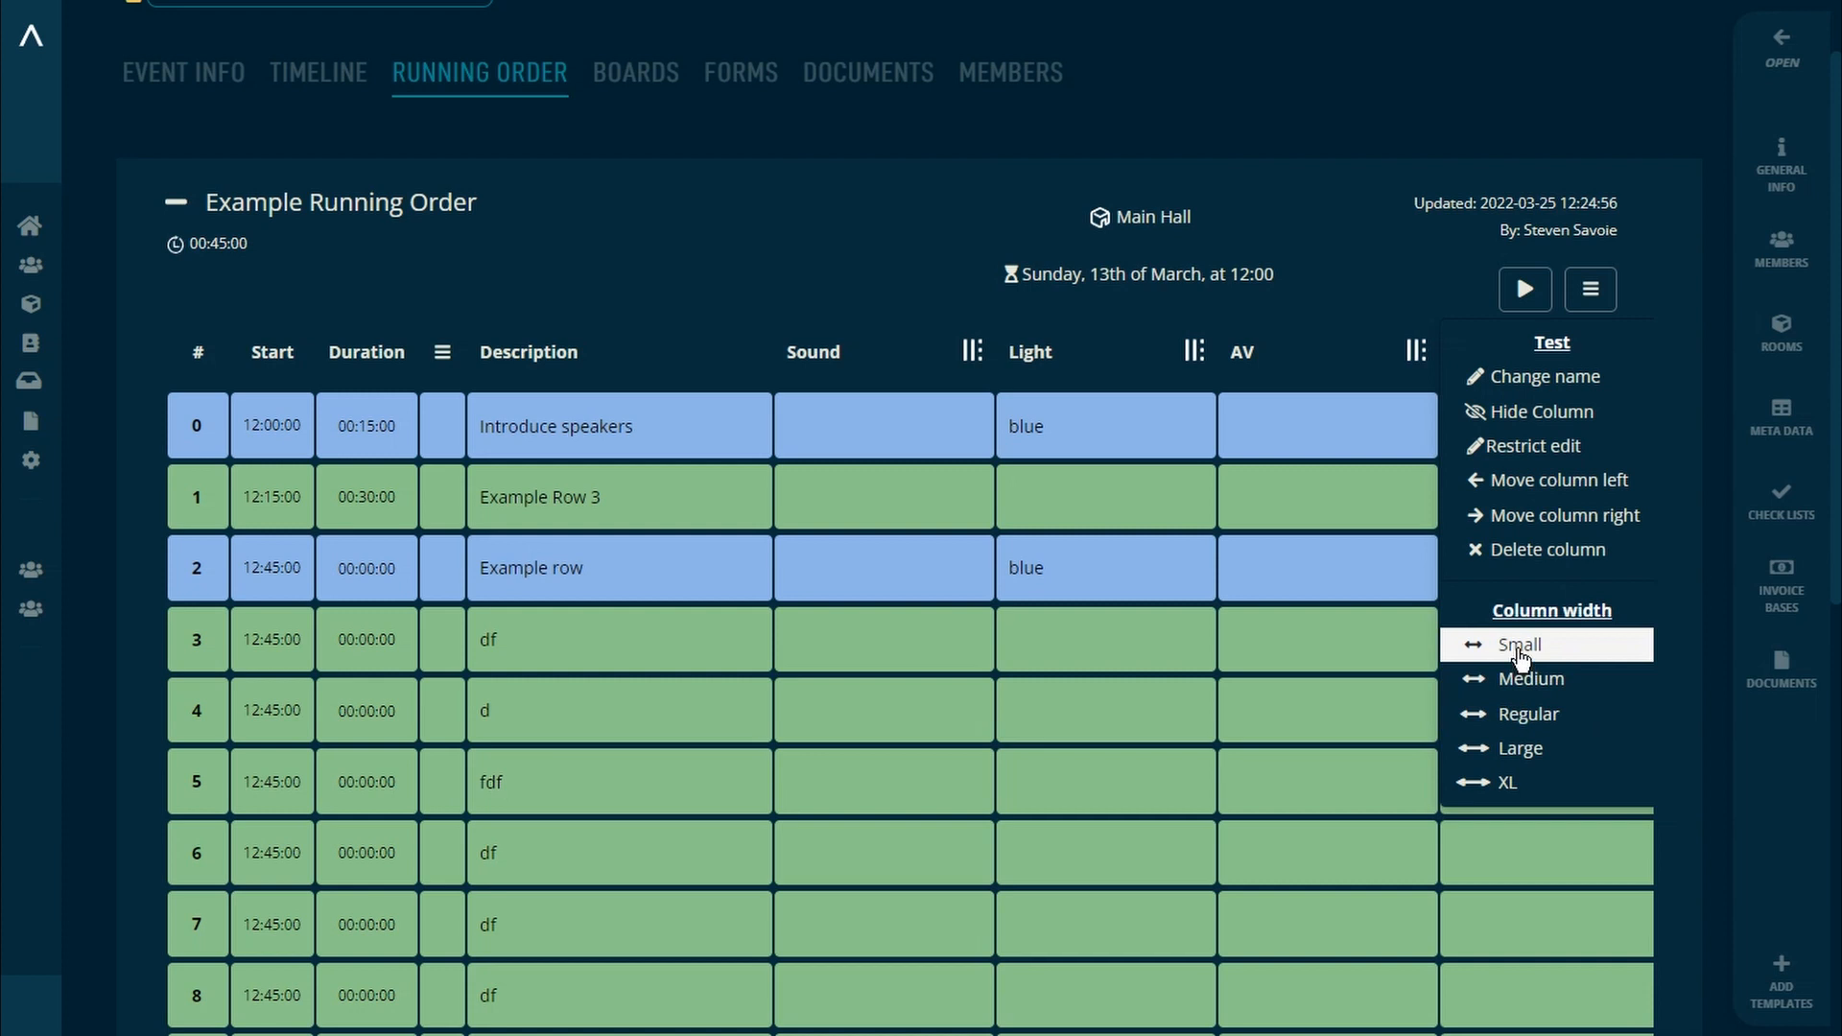
pyautogui.click(1518, 647)
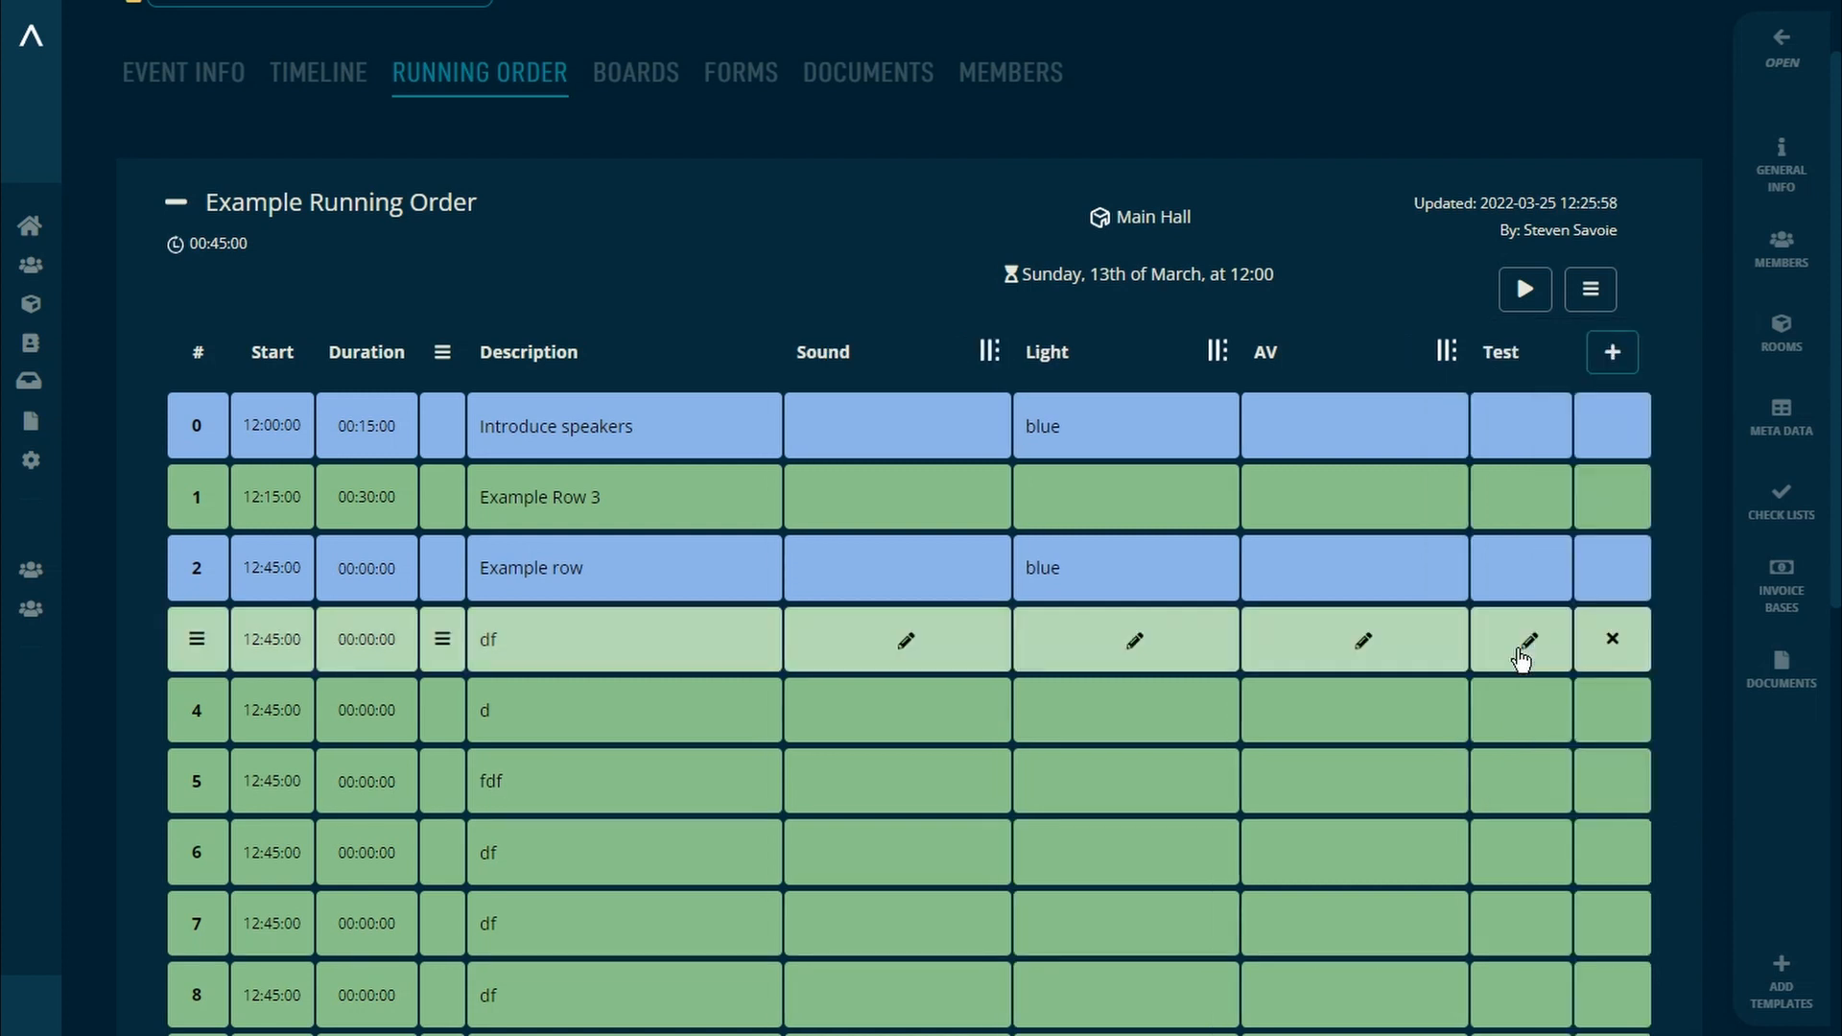
# Step: Delete the Test column from the running order
pyautogui.click(1503, 354)
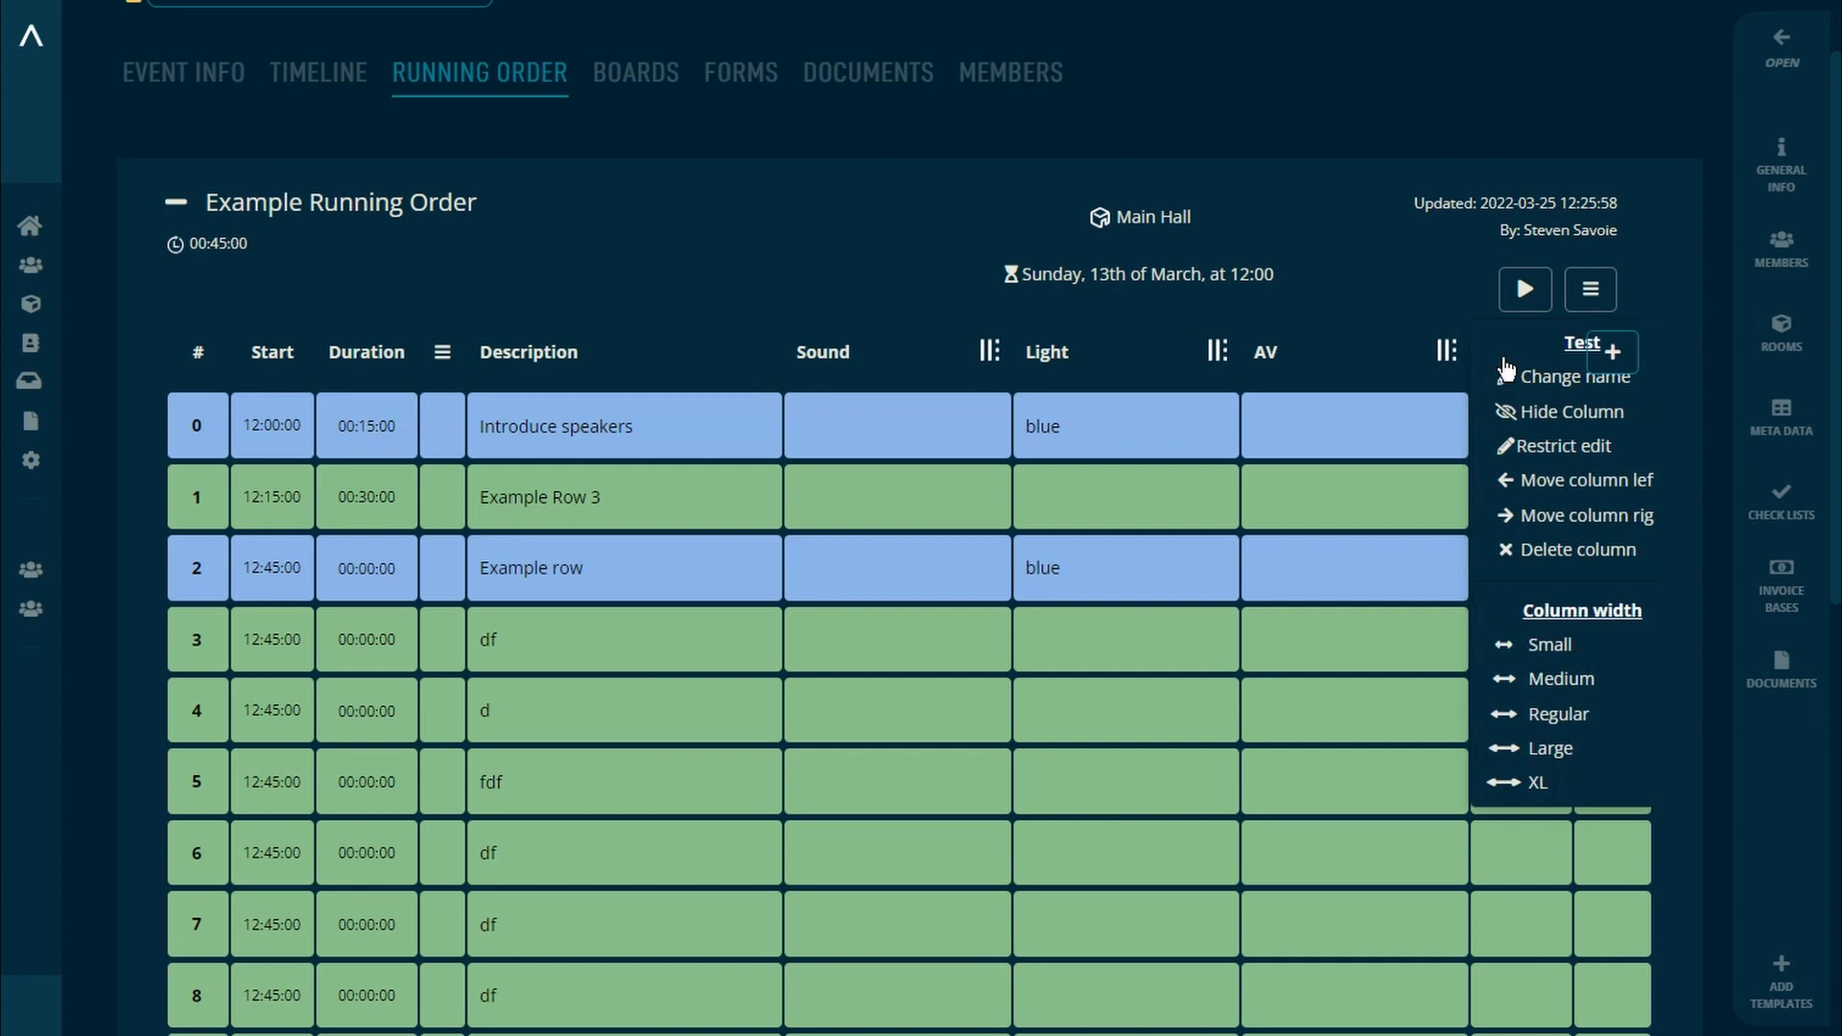
pyautogui.click(1523, 550)
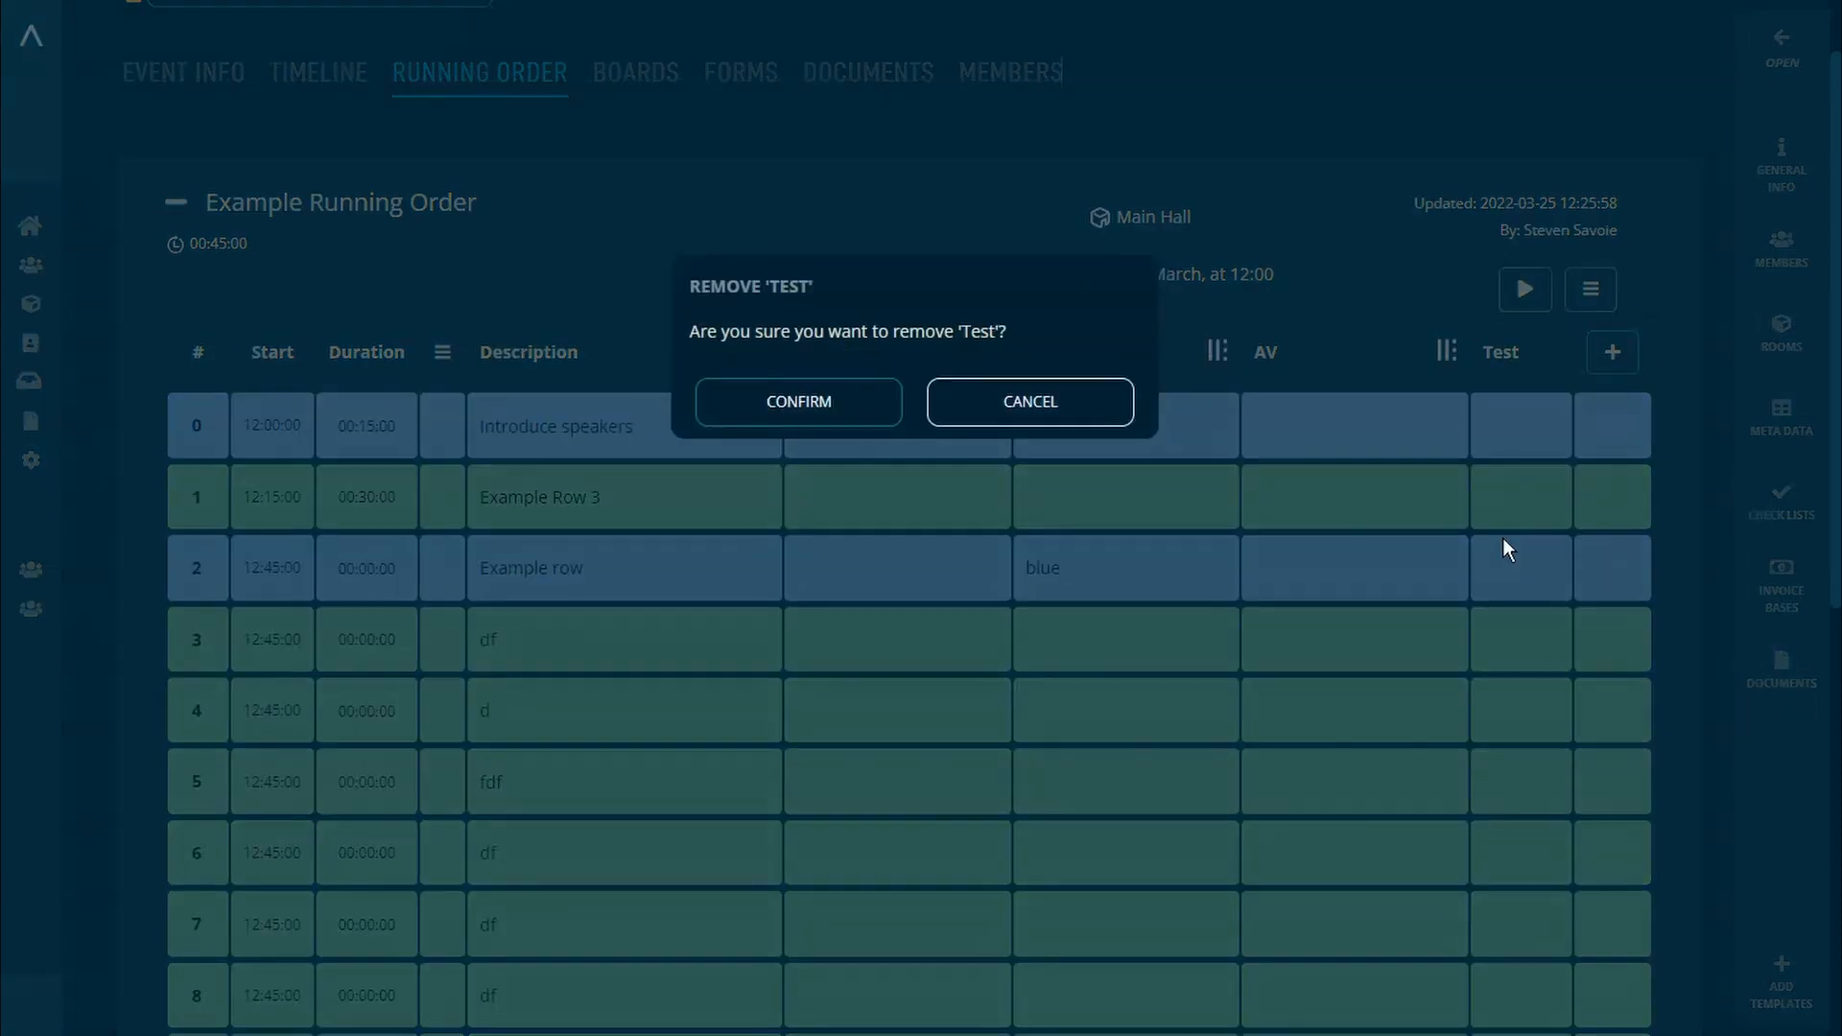
pyautogui.click(876, 419)
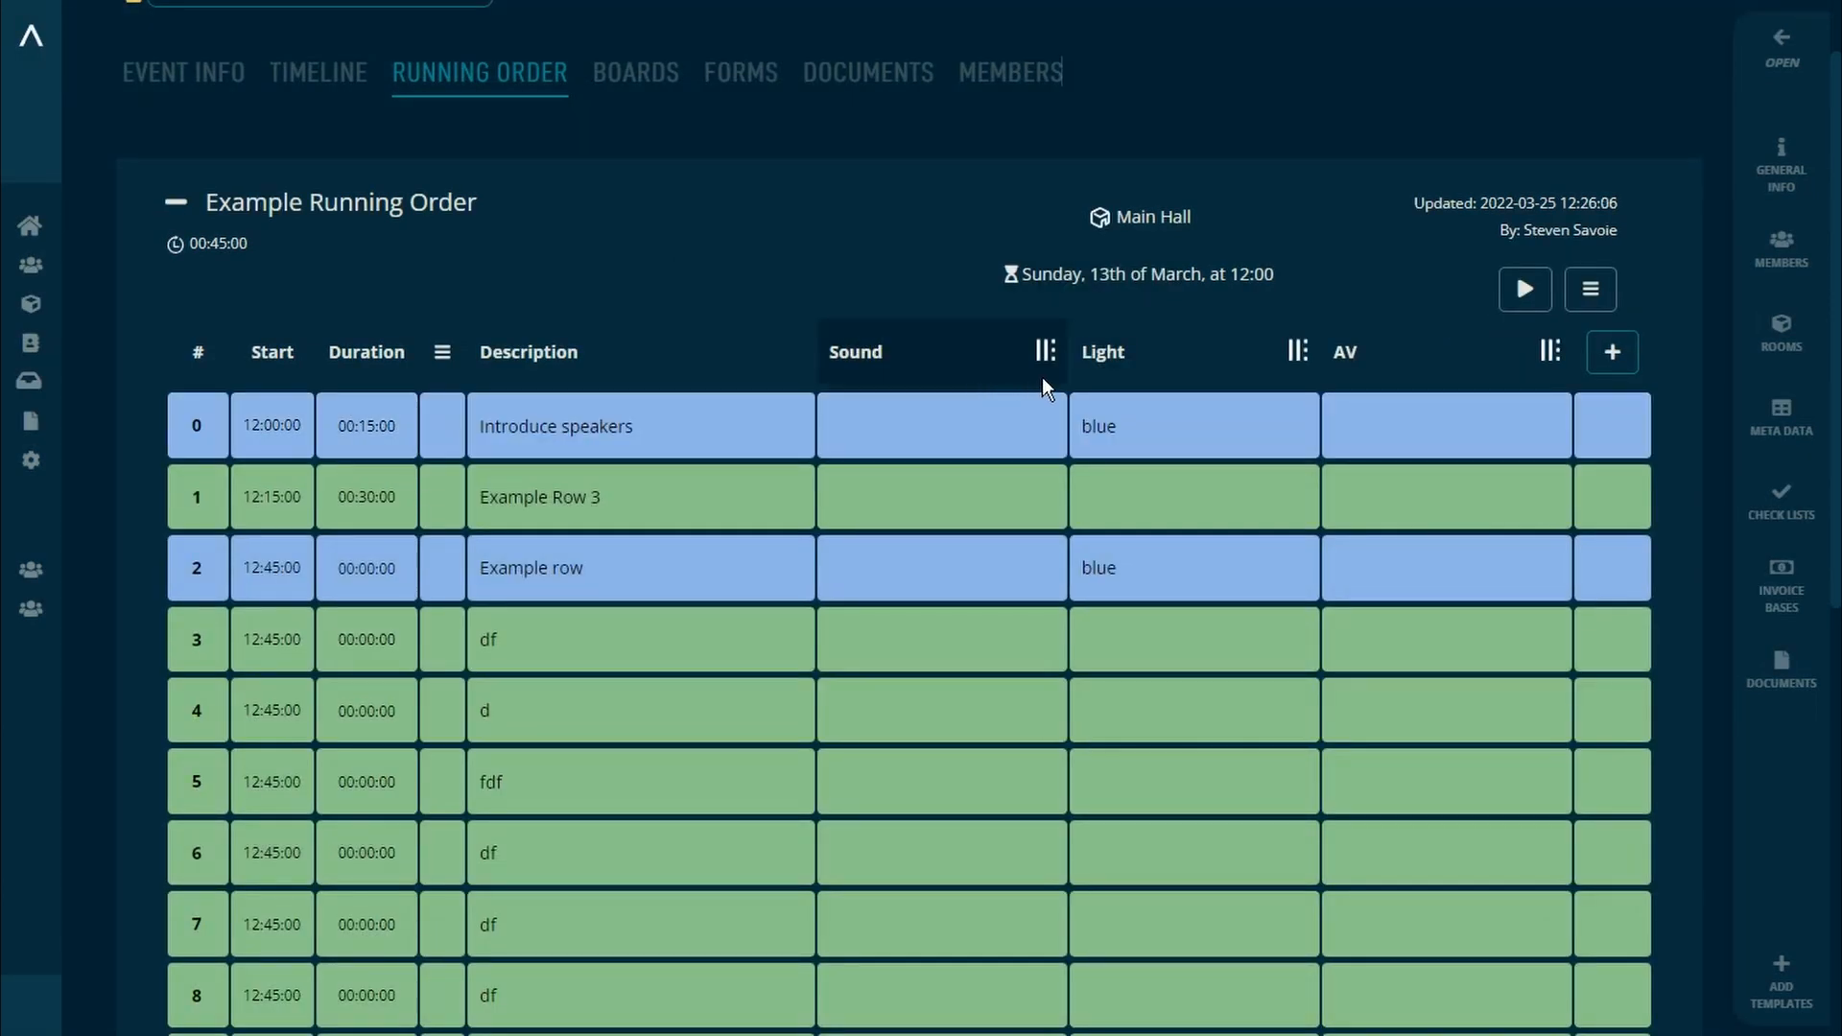